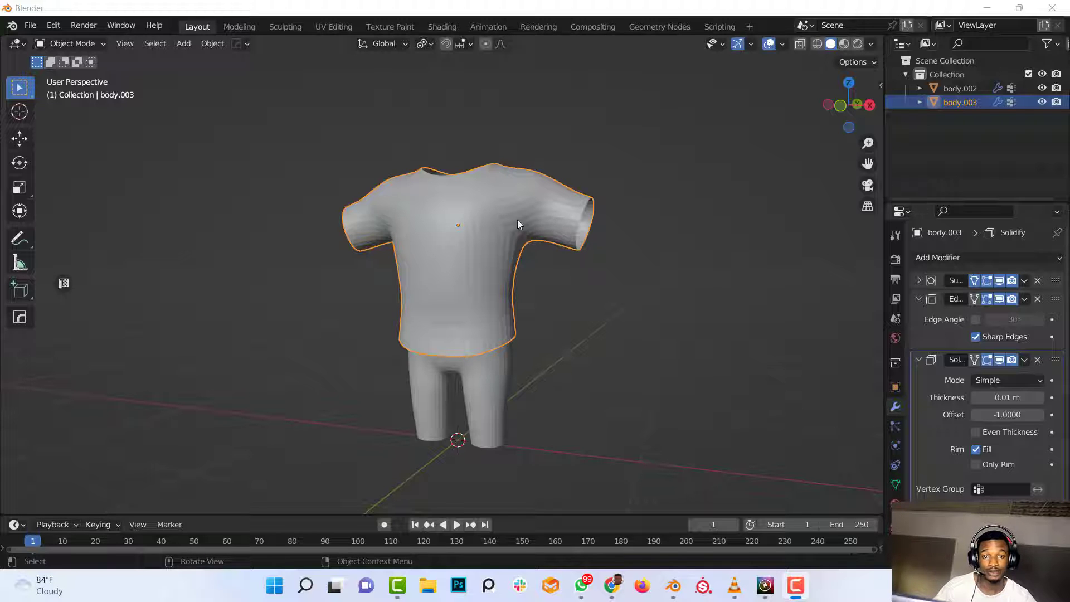
- Mark the shirt's vertical side edge loop sharp, then undo back to the Subdivision-only shirt
{"action": "key", "text": "Tab"}
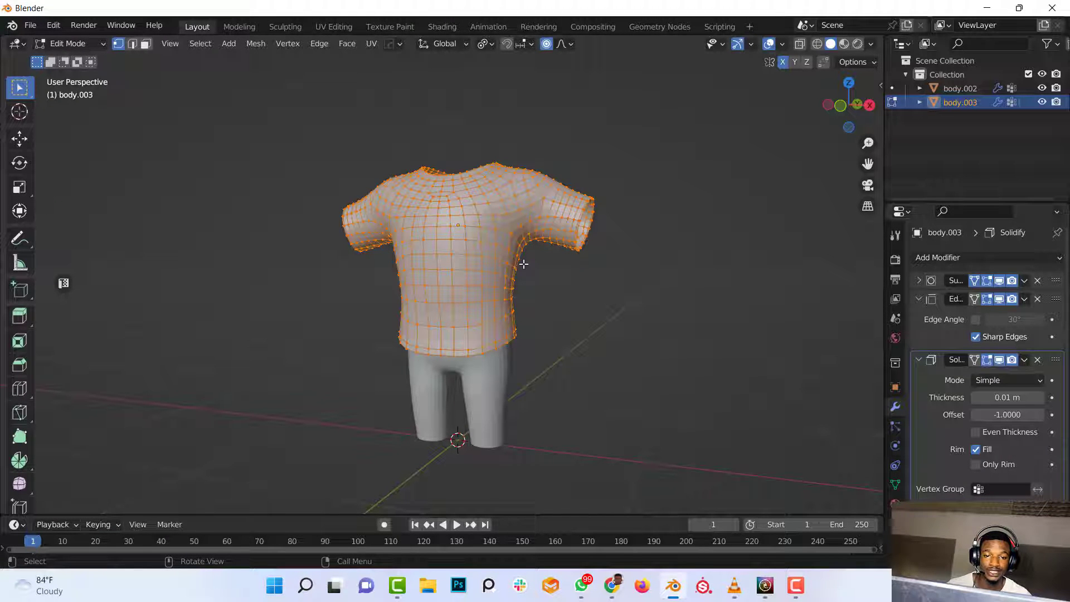
{"action": "left_click", "coordinate": [134, 48]}
{"action": "middle_click_drag", "start_coordinate": [501, 206], "coordinate": [574, 229]}
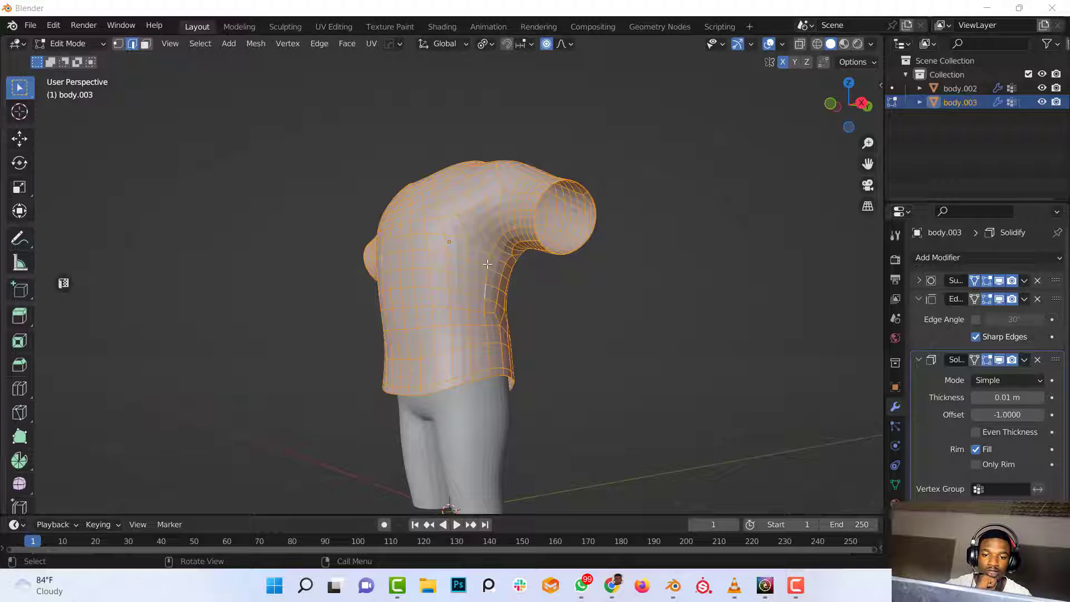
{"action": "left_click", "coordinate": [488, 263], "text": "alt"}
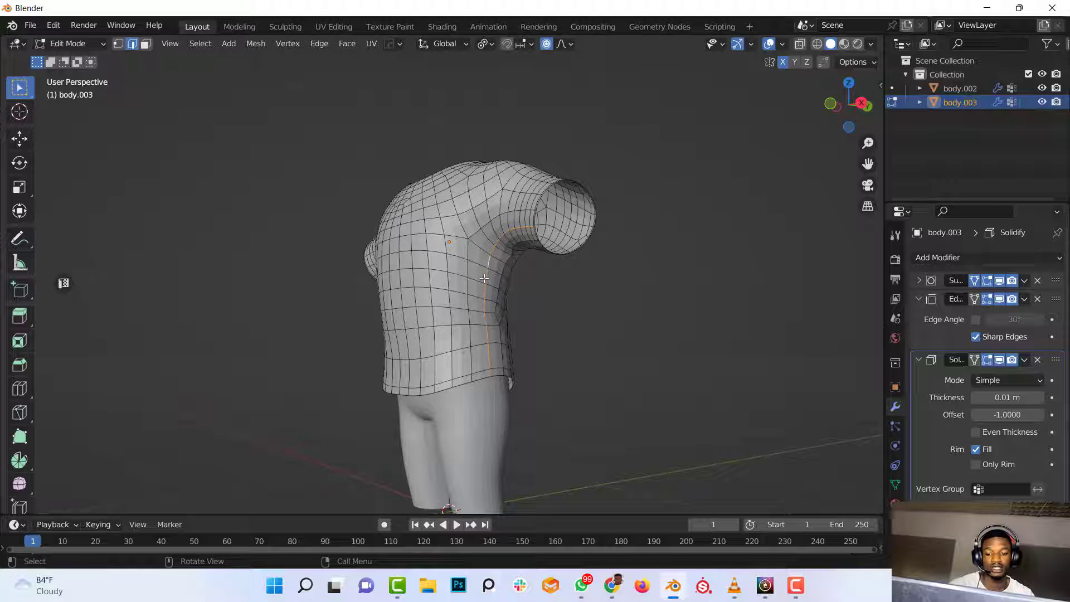
{"action": "key", "text": "ctrl+e"}
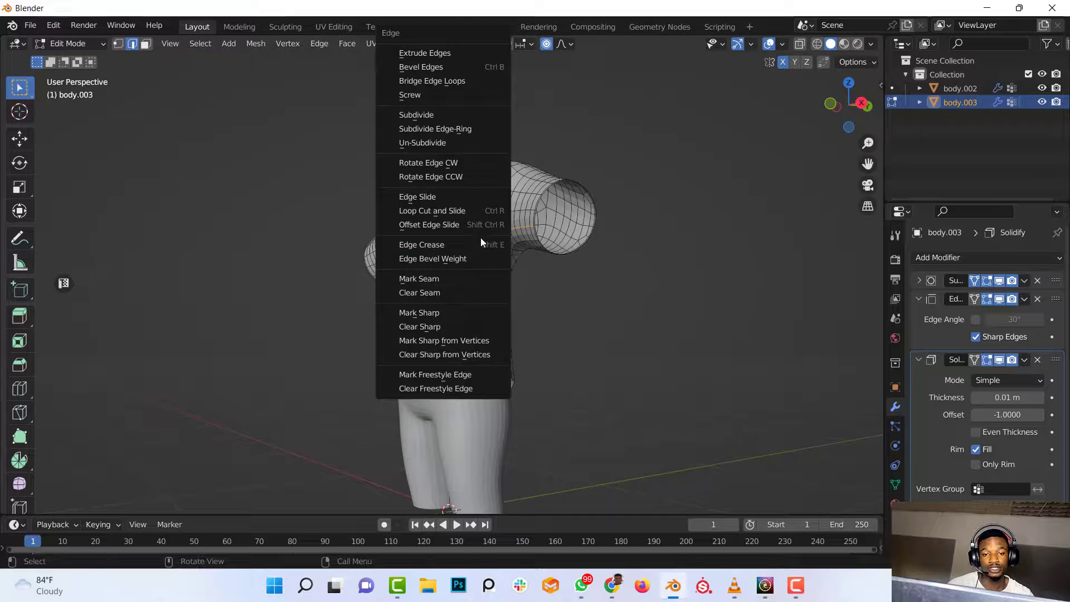
{"action": "left_click", "coordinate": [445, 317]}
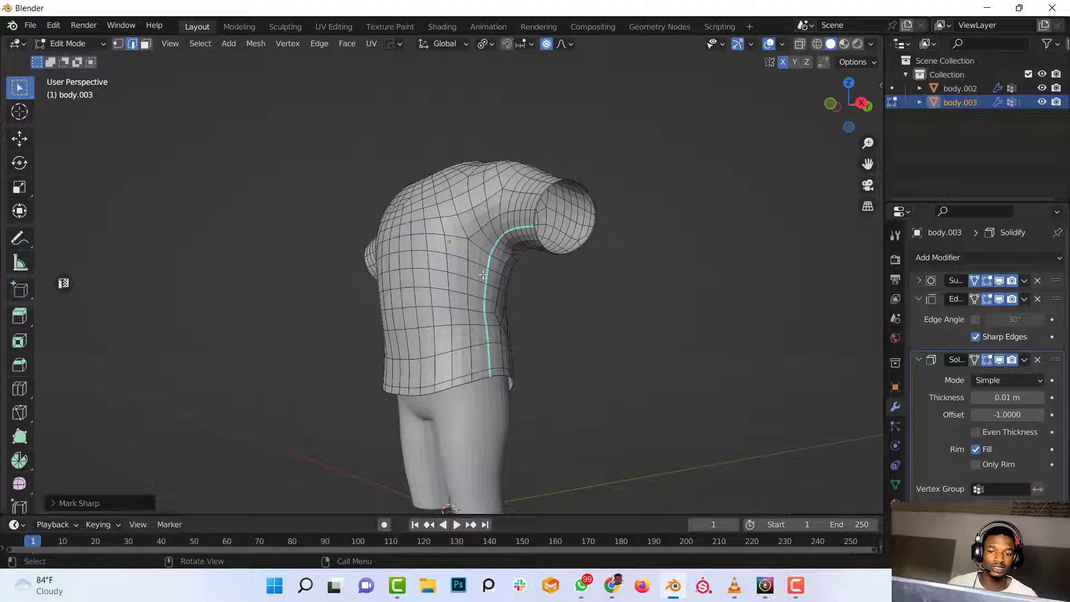
{"action": "key", "text": "ctrl+z"}
{"action": "key", "text": "ctrl+z"}
{"action": "key", "text": "ctrl+z"}
{"action": "key", "text": "ctrl+z"}
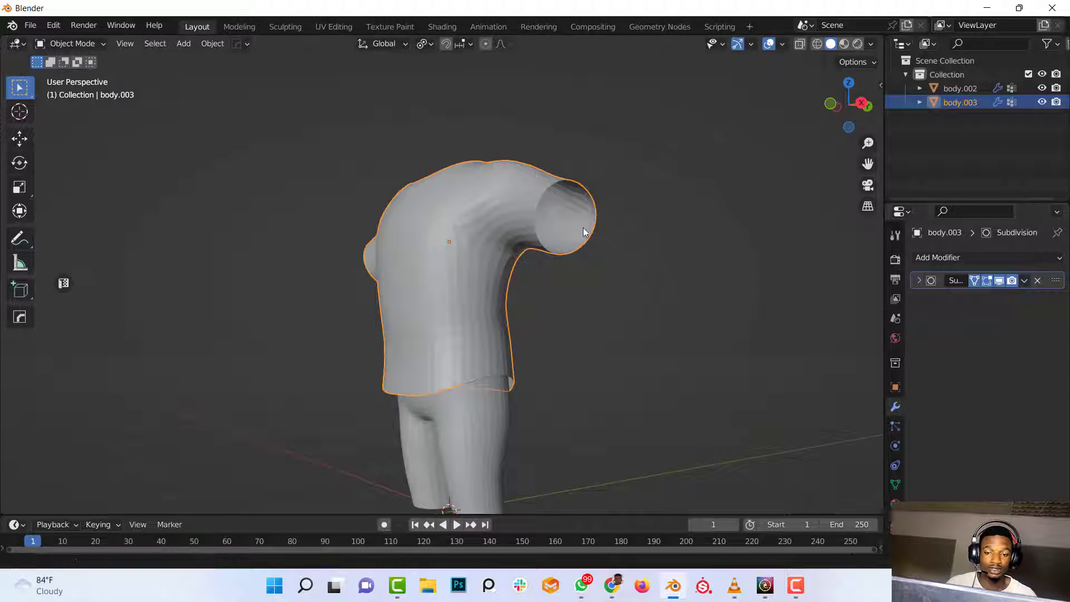
- Add an Edge Split modifier after Subdivision with Edge Angle off, using only Sharp Edges
{"action": "middle_click_drag", "start_coordinate": [582, 237], "coordinate": [585, 253]}
{"action": "left_click", "coordinate": [932, 257]}
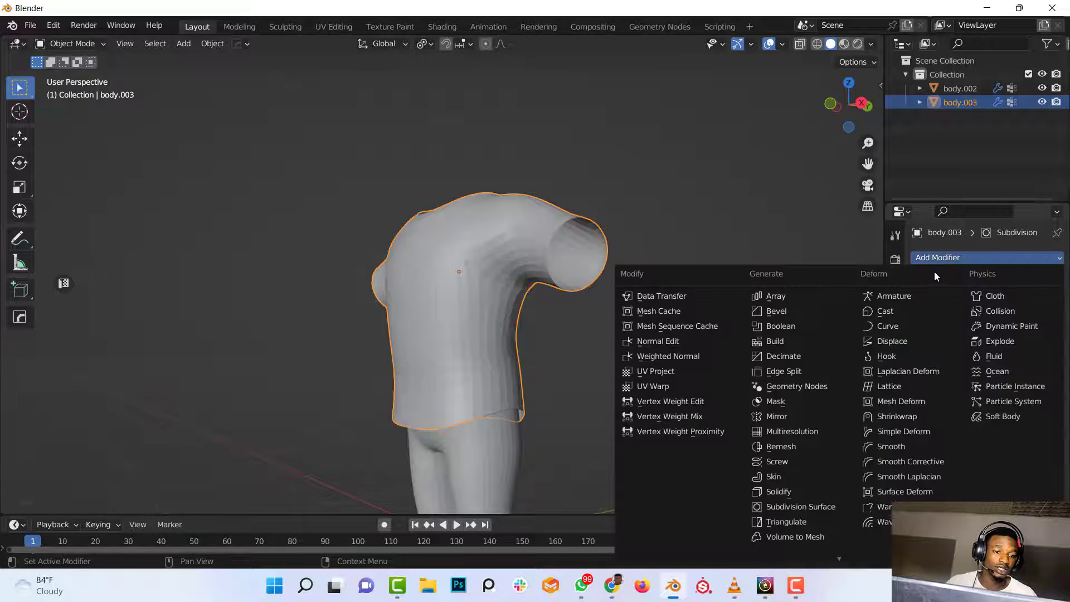
{"action": "left_click", "coordinate": [786, 371]}
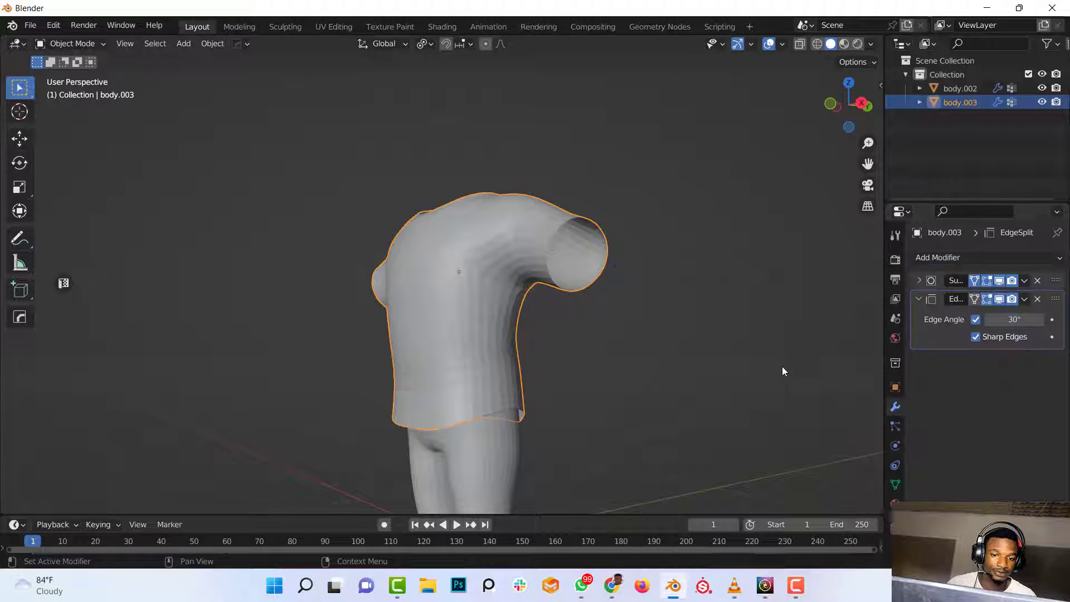
{"action": "middle_click_drag", "start_coordinate": [611, 310], "coordinate": [496, 285]}
{"action": "scroll", "coordinate": [513, 257], "scroll_direction": "up", "scroll_amount": 2}
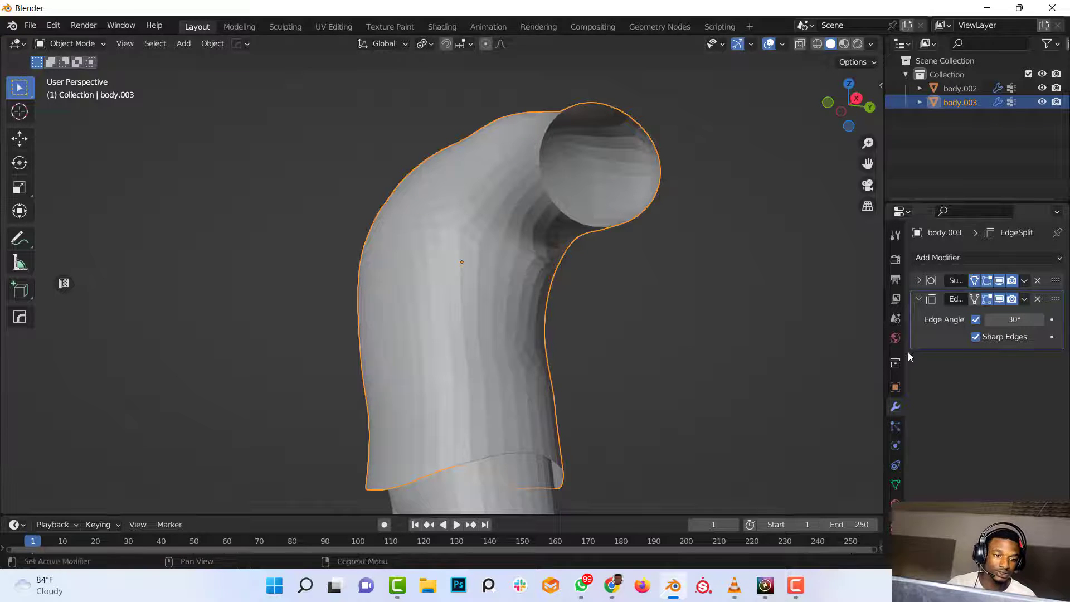
{"action": "scroll", "coordinate": [671, 286], "scroll_direction": "down", "scroll_amount": 2}
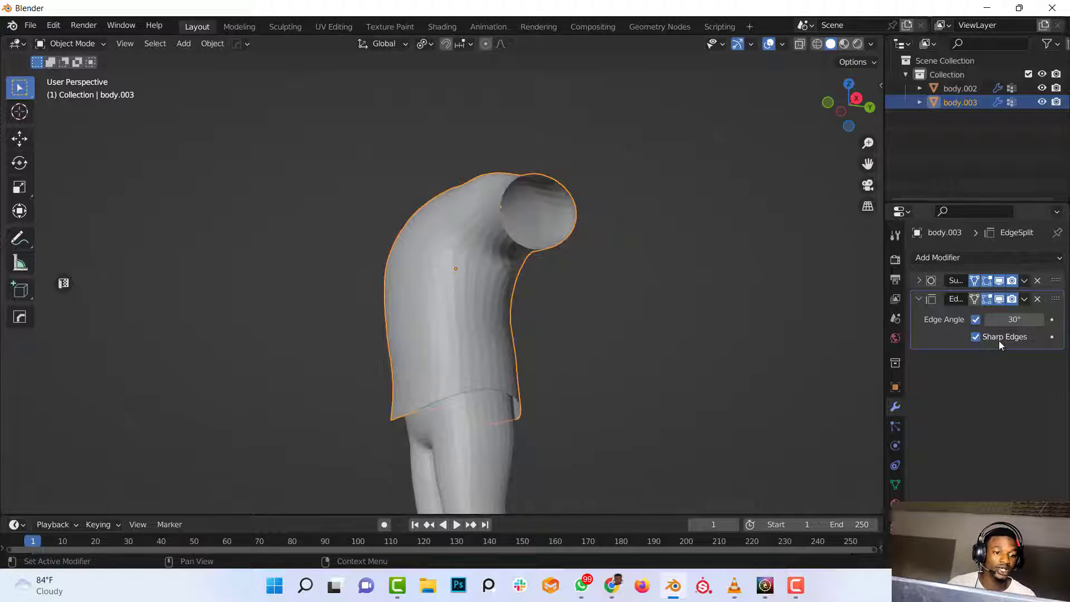
{"action": "left_click", "coordinate": [975, 320]}
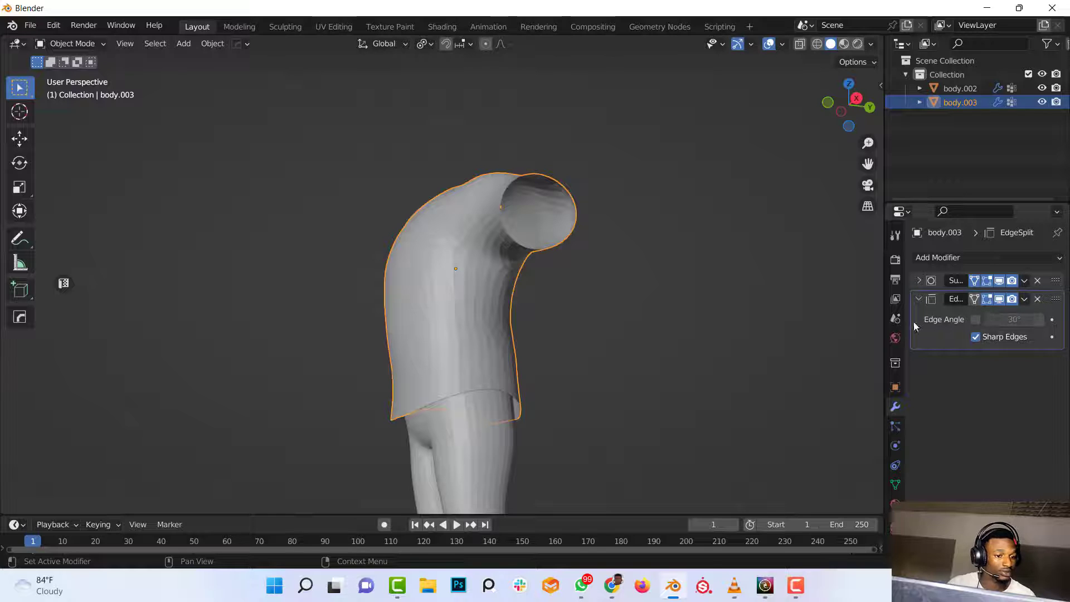
- Add a Solidify modifier to give the shirt 0.01 m thickness
{"action": "scroll", "coordinate": [585, 278], "scroll_direction": "up", "scroll_amount": 3}
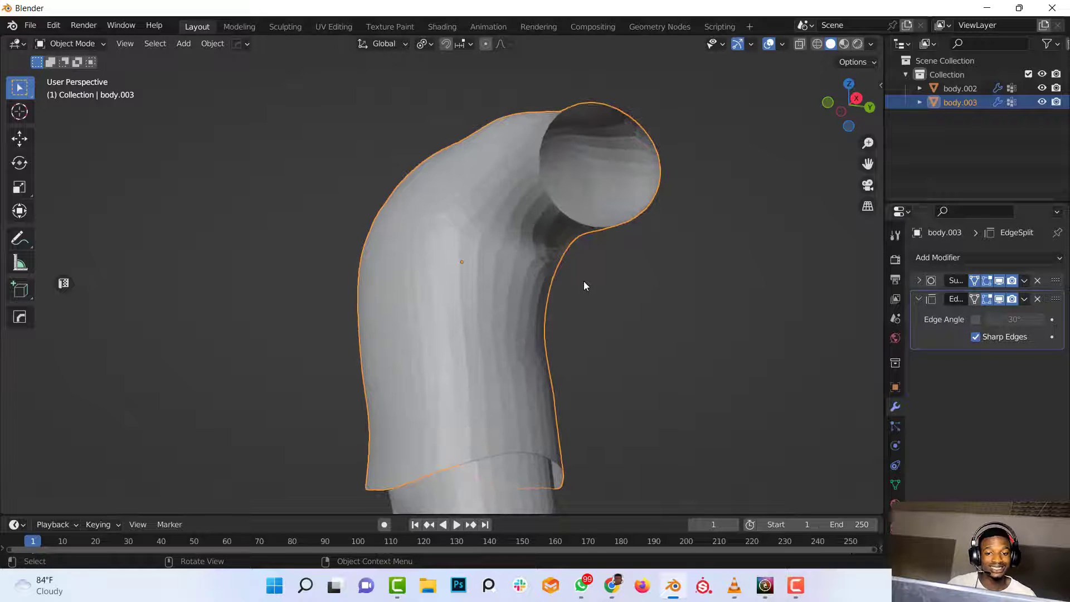
{"action": "left_click", "coordinate": [942, 257]}
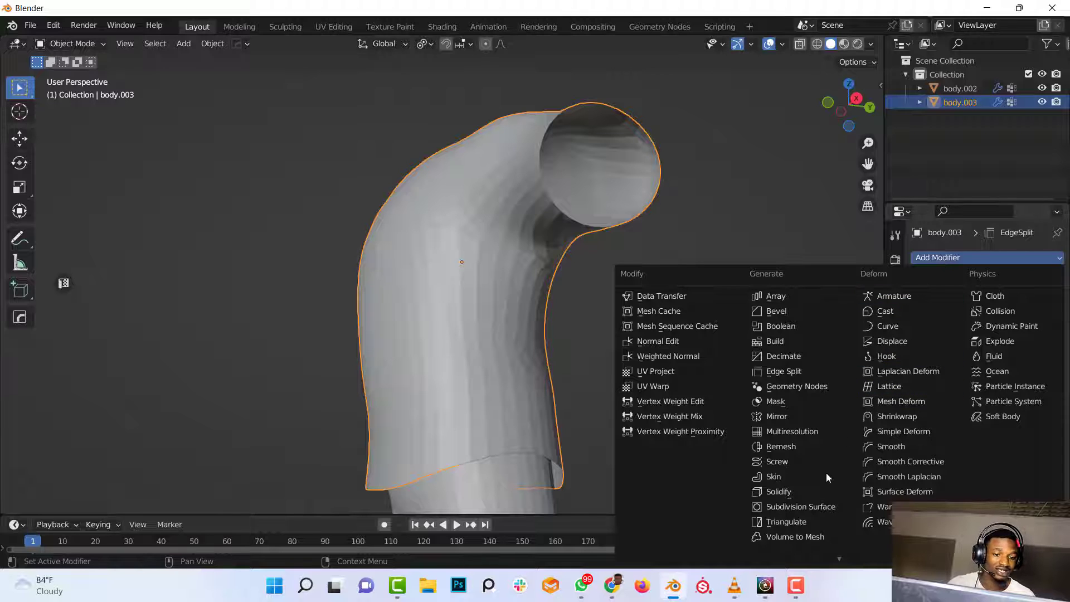
{"action": "left_click", "coordinate": [797, 491]}
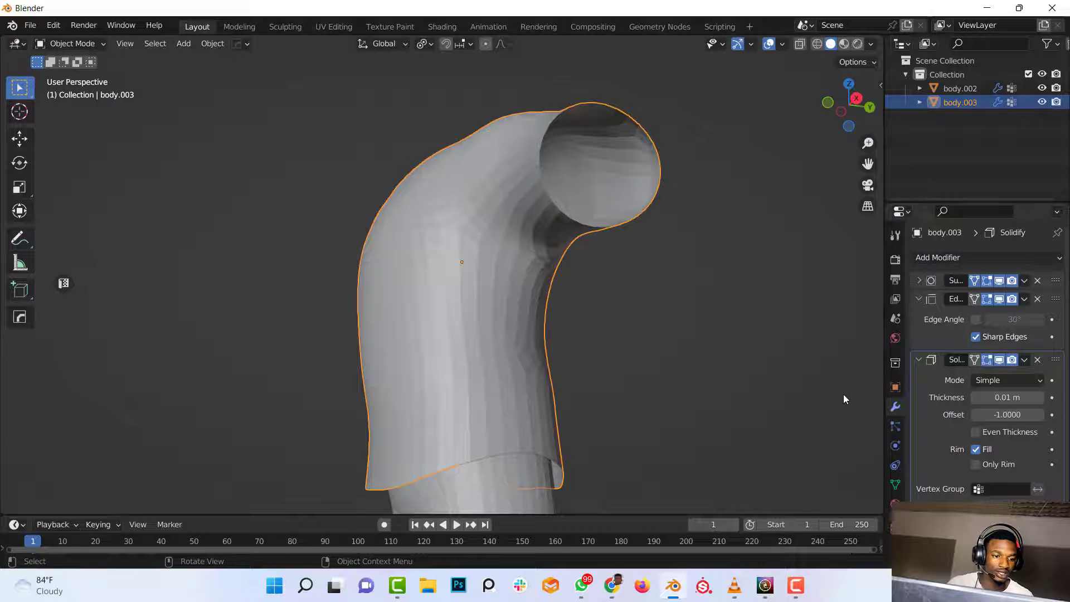
{"action": "scroll", "coordinate": [538, 270], "scroll_direction": "down", "scroll_amount": 3}
{"action": "middle_click_drag", "start_coordinate": [493, 272], "coordinate": [507, 296]}
{"action": "scroll", "coordinate": [507, 301], "scroll_direction": "up", "scroll_amount": 3}
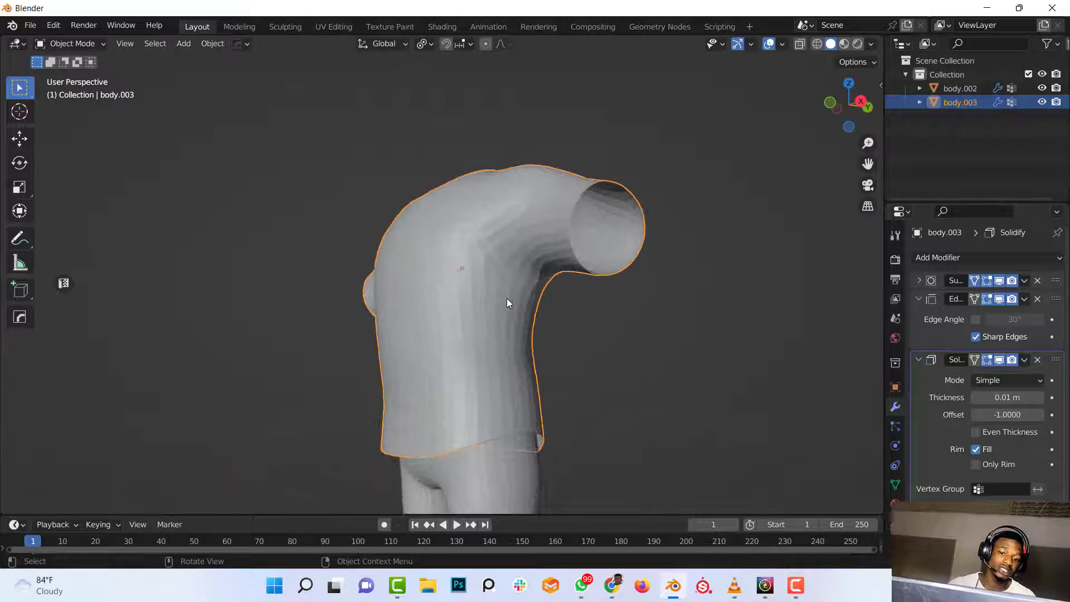
- Shade the shirt smooth and check the neck opening and front
{"action": "right_click", "coordinate": [479, 255]}
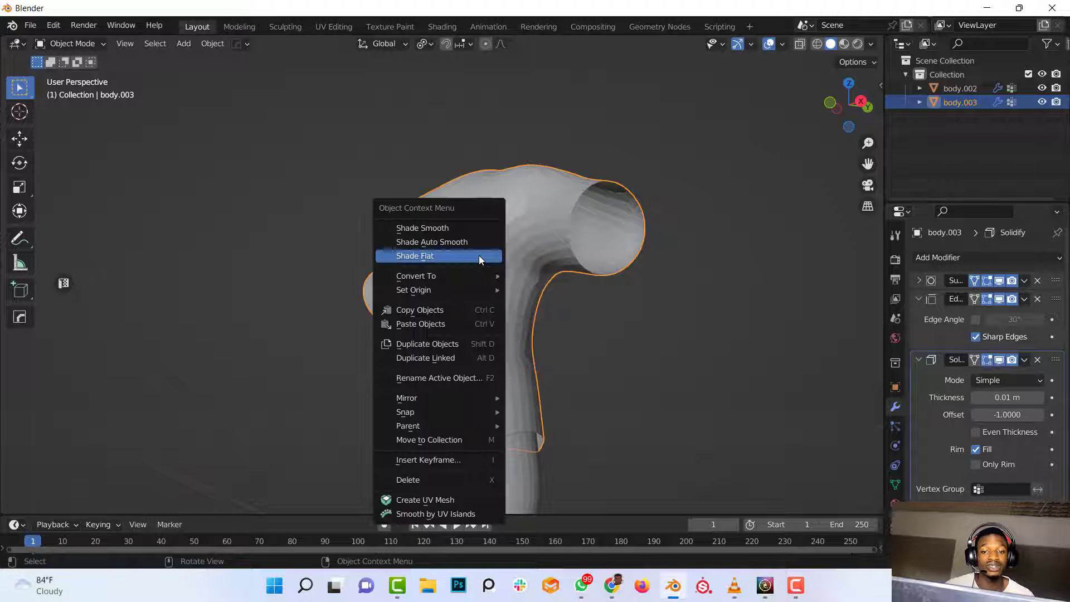
{"action": "left_click", "coordinate": [444, 232]}
{"action": "scroll", "coordinate": [571, 257], "scroll_direction": "down", "scroll_amount": 3}
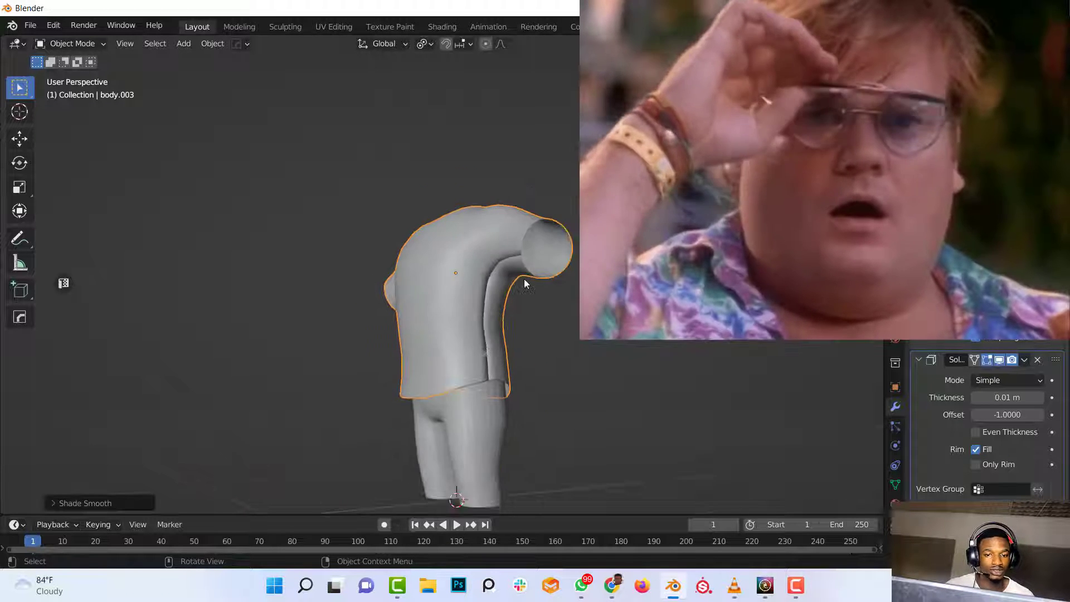
{"action": "middle_click_drag", "start_coordinate": [572, 257], "coordinate": [501, 345]}
{"action": "scroll", "coordinate": [487, 379], "scroll_direction": "up", "scroll_amount": 3}
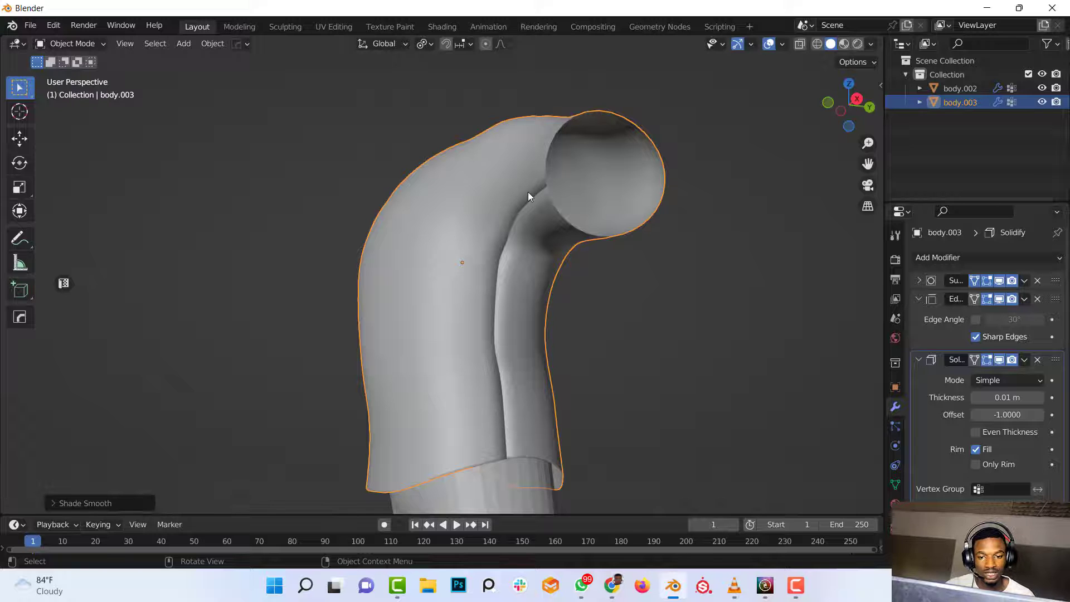
{"action": "scroll", "coordinate": [499, 352], "scroll_direction": "down", "scroll_amount": 4}
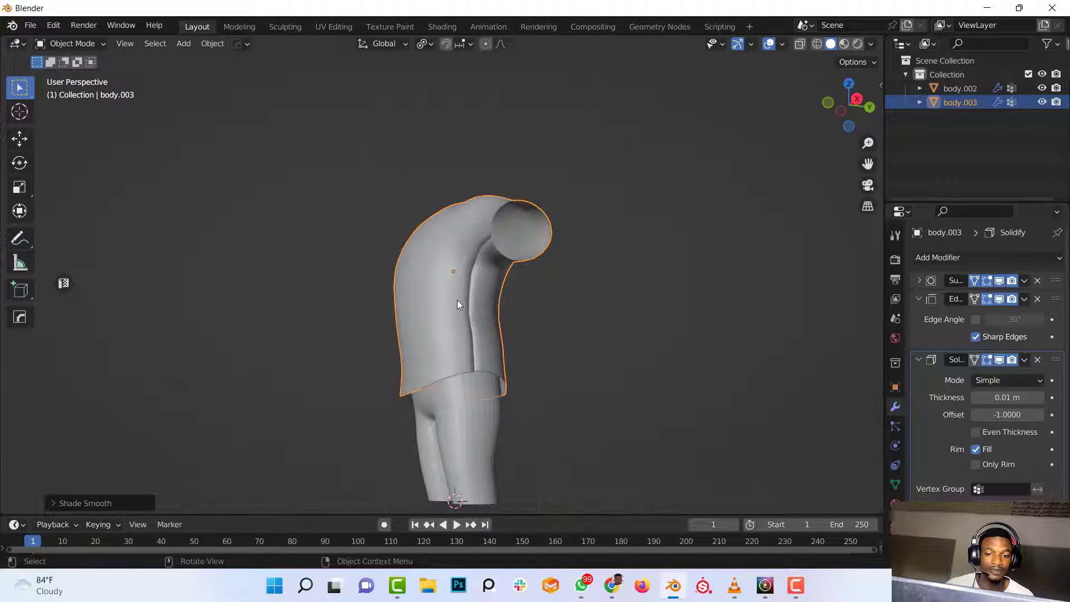
{"action": "middle_click_drag", "start_coordinate": [457, 300], "coordinate": [576, 319]}
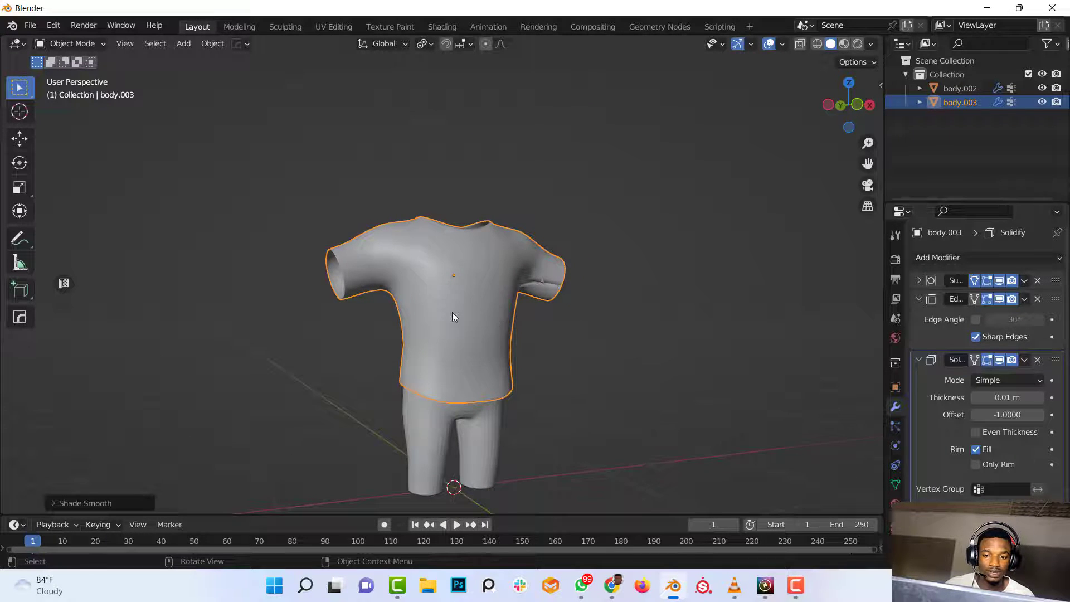
- Enter Edit Mode and mark the currently selected shirt edges sharp
{"action": "mouse_move", "coordinate": [453, 317]}
{"action": "middle_mouse_down"}
{"action": "mouse_move", "coordinate": [430, 312]}
{"action": "mouse_move", "coordinate": [450, 297]}
{"action": "middle_mouse_up"}
{"action": "key", "text": "Tab"}
{"action": "scroll", "coordinate": [390, 288], "scroll_direction": "up", "scroll_amount": 3}
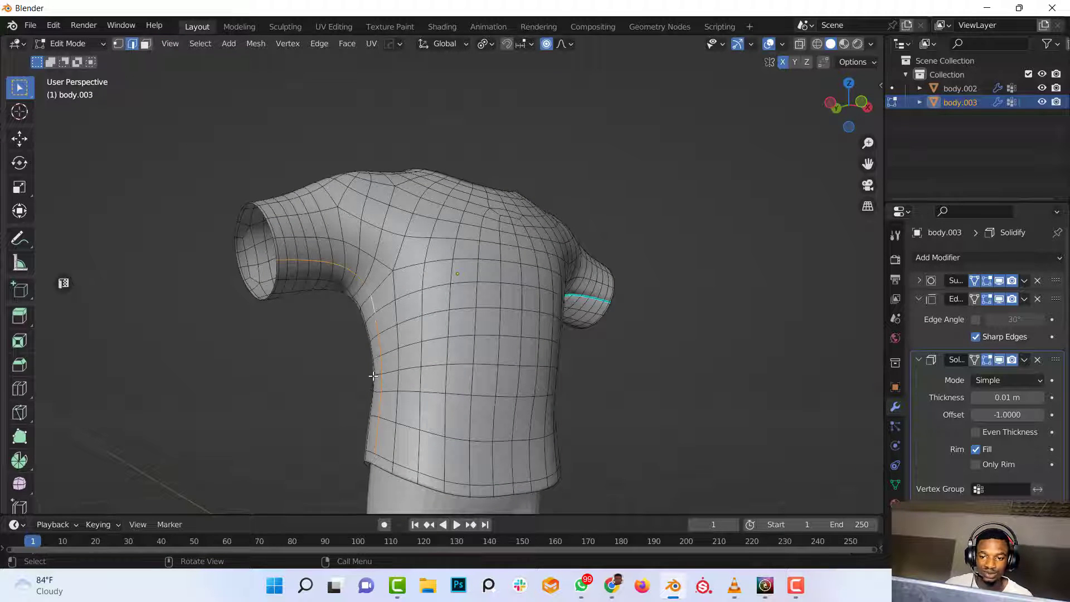
{"action": "key", "text": "ctrl+e"}
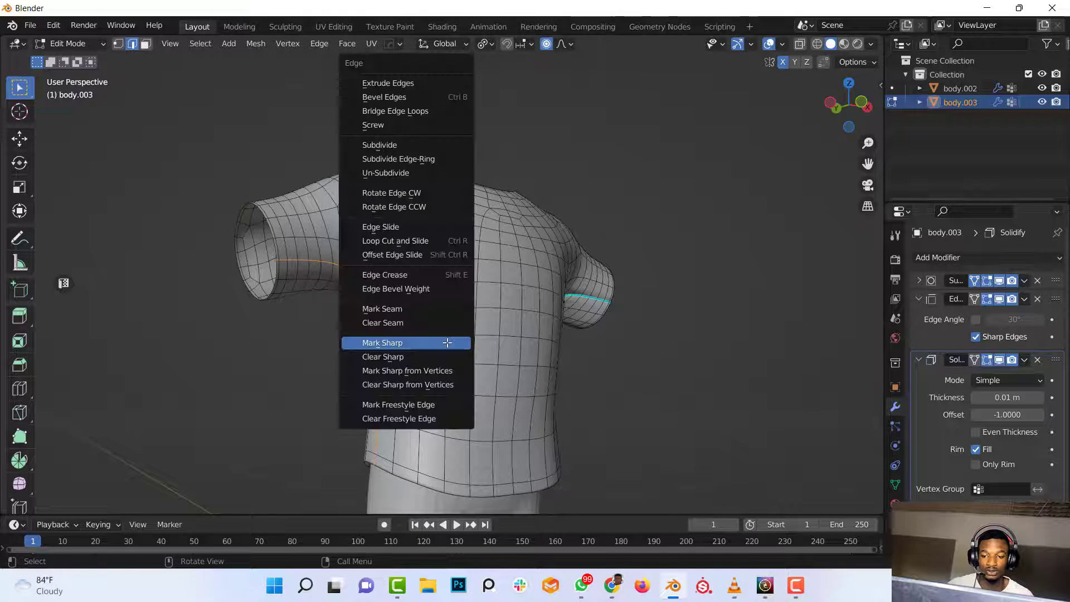
{"action": "left_click", "coordinate": [439, 342]}
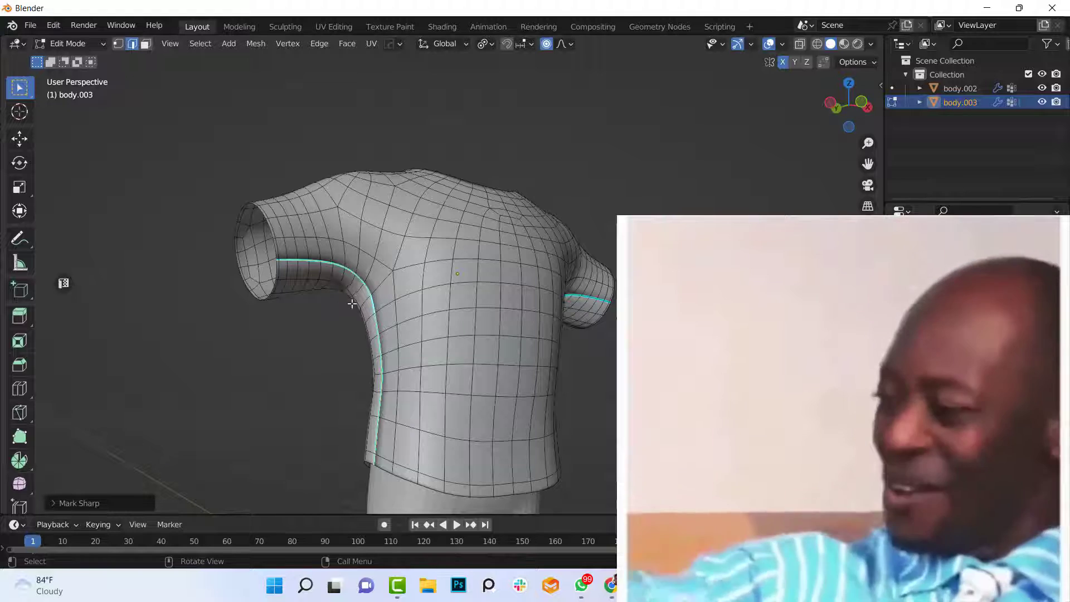
- Mark the near shoulder loop sharp and the far shoulder loop as a seam
{"action": "middle_click_drag", "start_coordinate": [427, 334], "coordinate": [395, 313]}
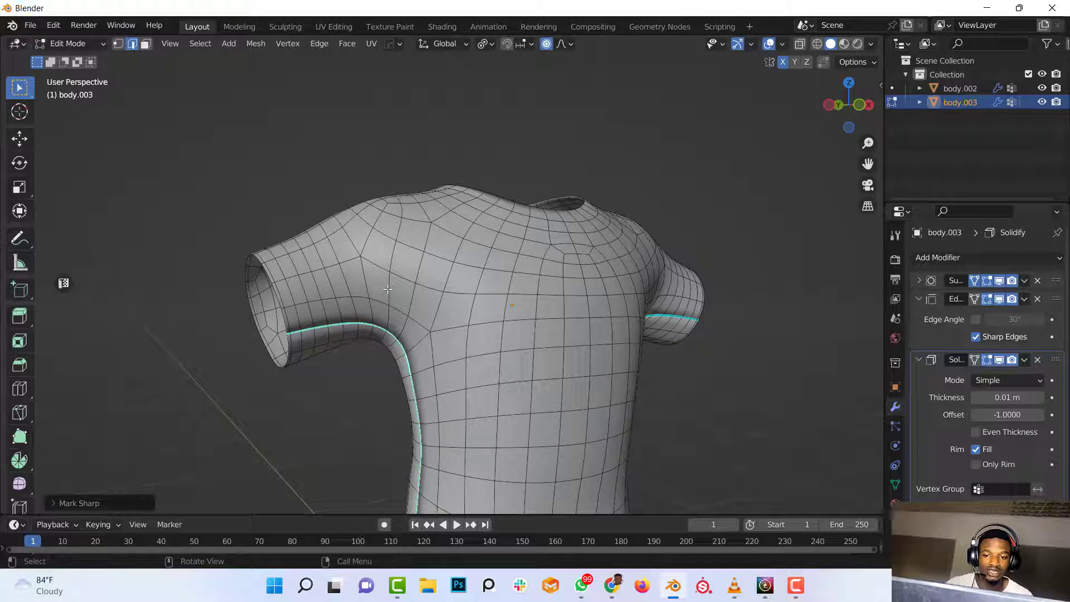
{"action": "left_click", "coordinate": [391, 290], "text": "alt"}
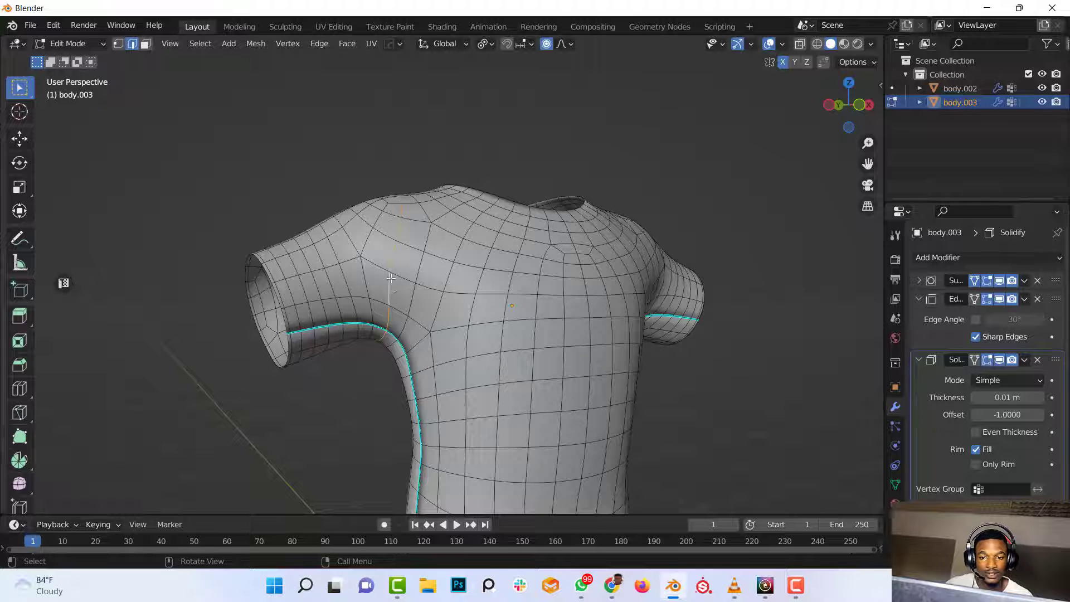
{"action": "key", "text": "ctrl+e"}
{"action": "left_click", "coordinate": [406, 314]}
{"action": "middle_click_drag", "start_coordinate": [407, 319], "coordinate": [556, 288]}
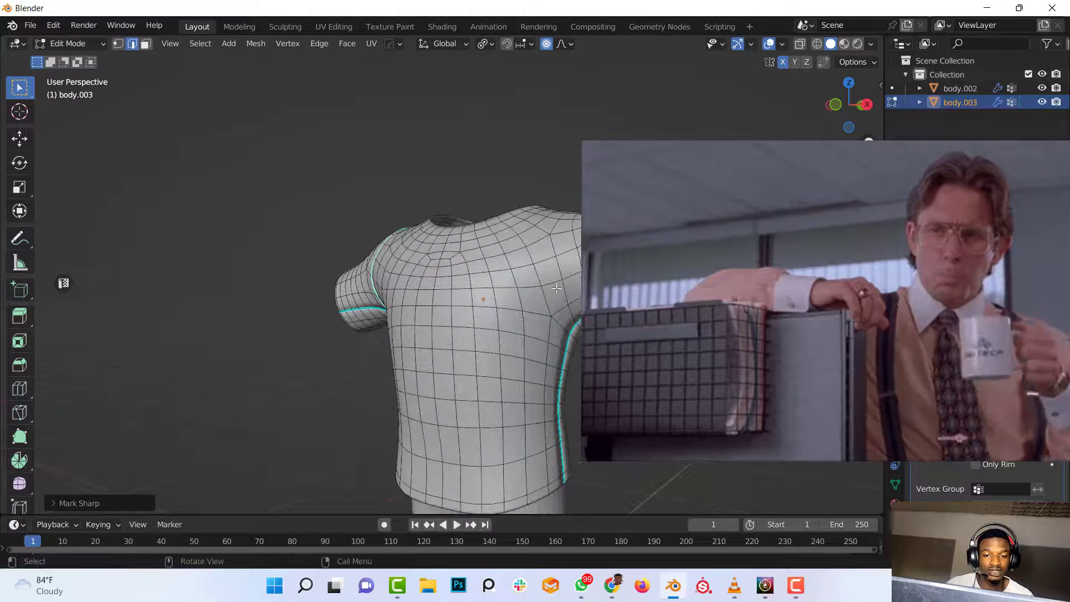
{"action": "left_click", "coordinate": [578, 258], "text": "alt"}
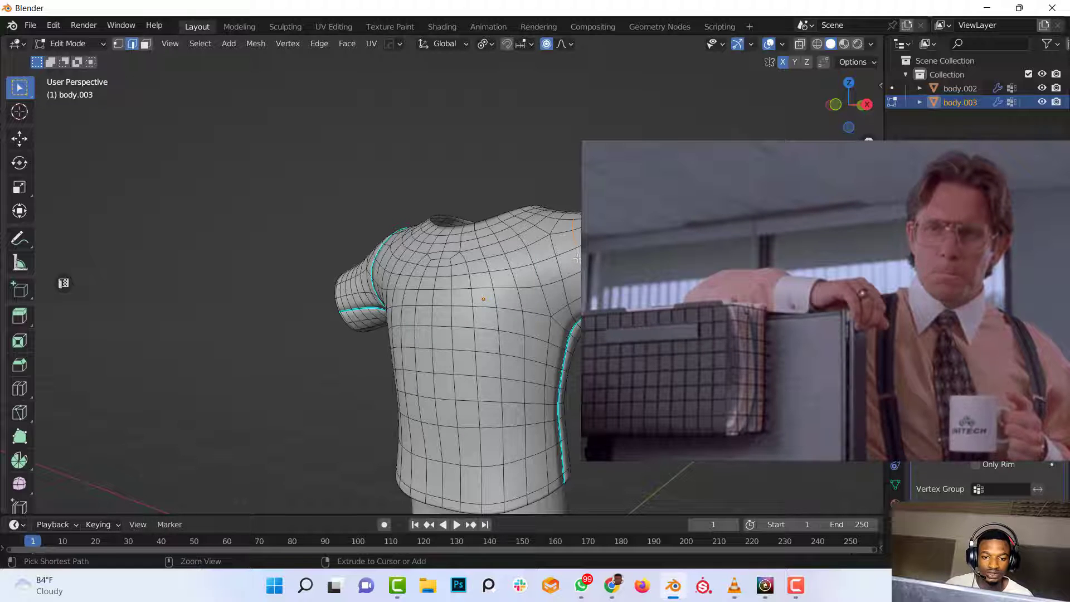
{"action": "key", "text": "ctrl+e"}
{"action": "left_click", "coordinate": [489, 281]}
- Mark the collar edge loop as a seam and as sharp
{"action": "middle_click_drag", "start_coordinate": [463, 266], "coordinate": [523, 292]}
{"action": "scroll", "coordinate": [523, 292], "scroll_direction": "up", "scroll_amount": 2}
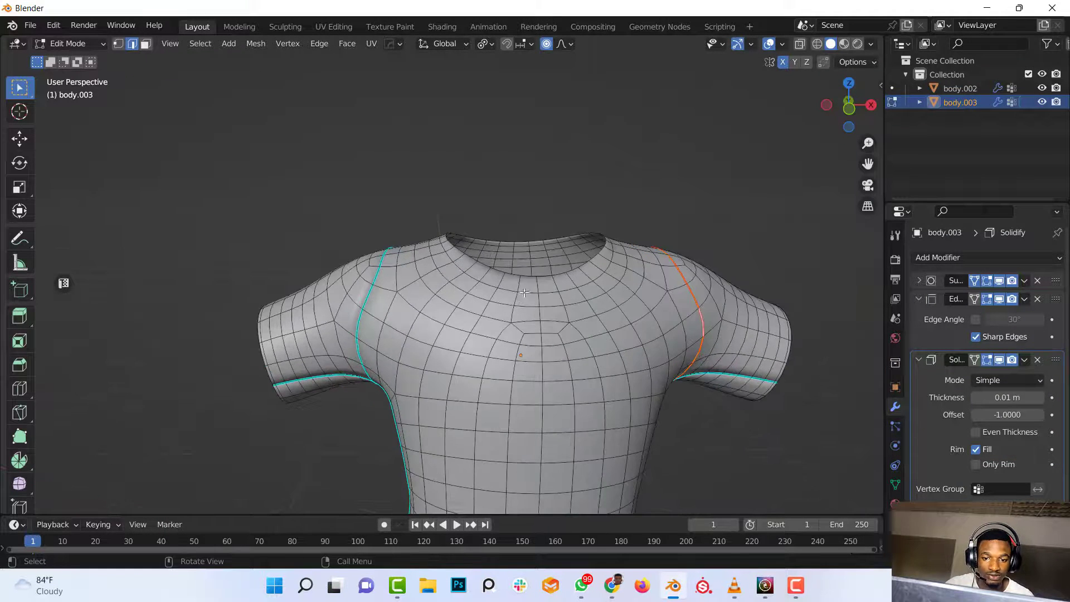
{"action": "left_click", "coordinate": [549, 310], "text": "alt"}
{"action": "key", "text": "ctrl+e"}
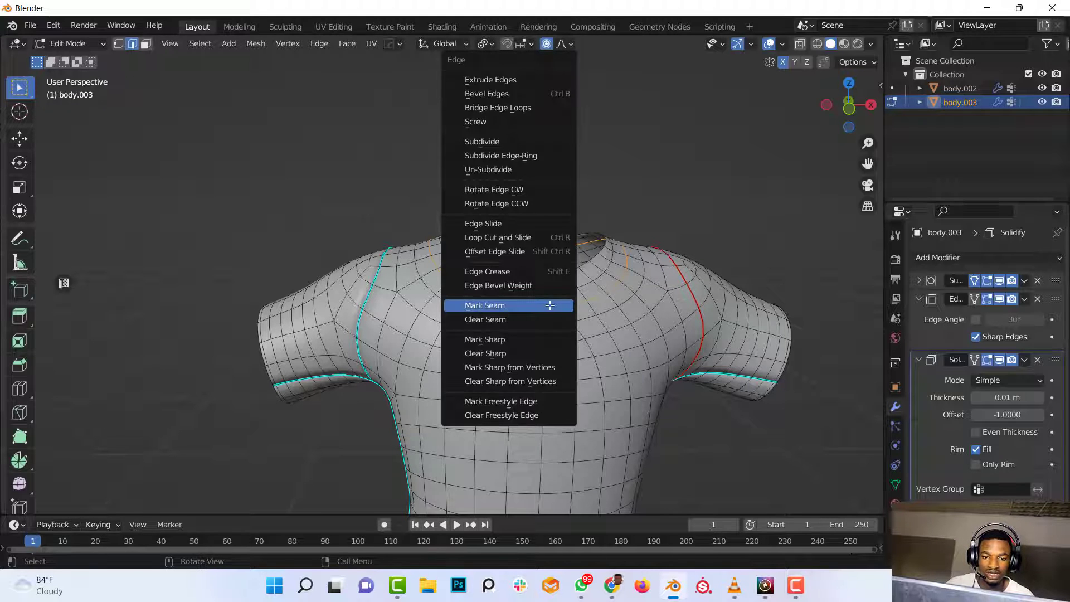
{"action": "left_click", "coordinate": [549, 305]}
{"action": "scroll", "coordinate": [630, 313], "scroll_direction": "down", "scroll_amount": 3}
{"action": "middle_click_drag", "start_coordinate": [630, 315], "coordinate": [580, 315]}
{"action": "scroll", "coordinate": [581, 315], "scroll_direction": "up", "scroll_amount": 2}
{"action": "key", "text": "ctrl+e"}
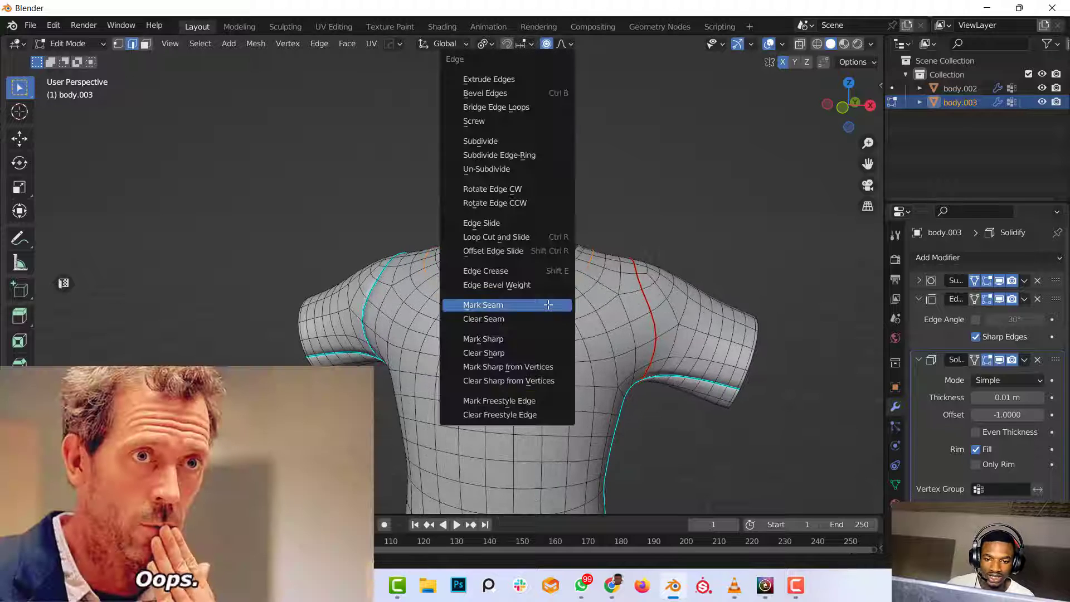
{"action": "left_click", "coordinate": [505, 336]}
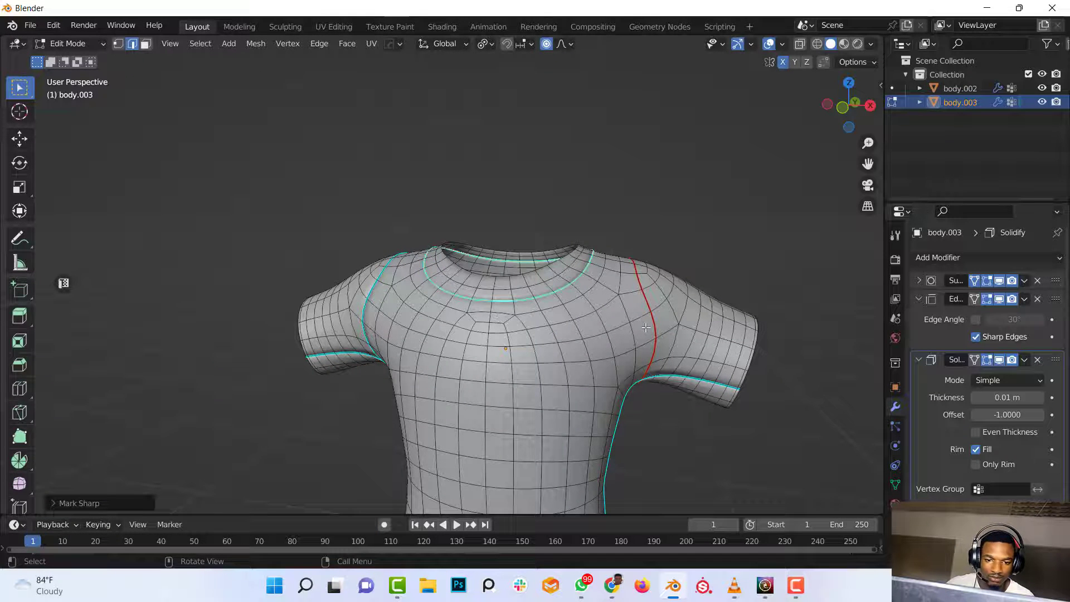
- Clear the seam marking from the red shoulder loop
{"action": "middle_click_drag", "start_coordinate": [645, 328], "coordinate": [633, 313]}
{"action": "left_click", "coordinate": [636, 293], "text": "alt"}
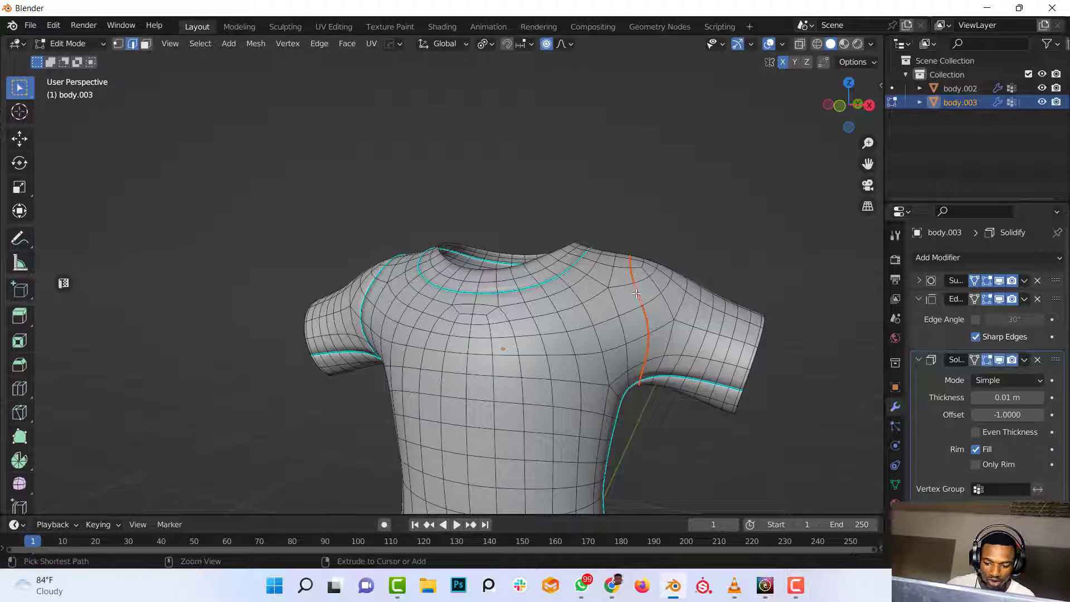
{"action": "key", "text": "ctrl+e"}
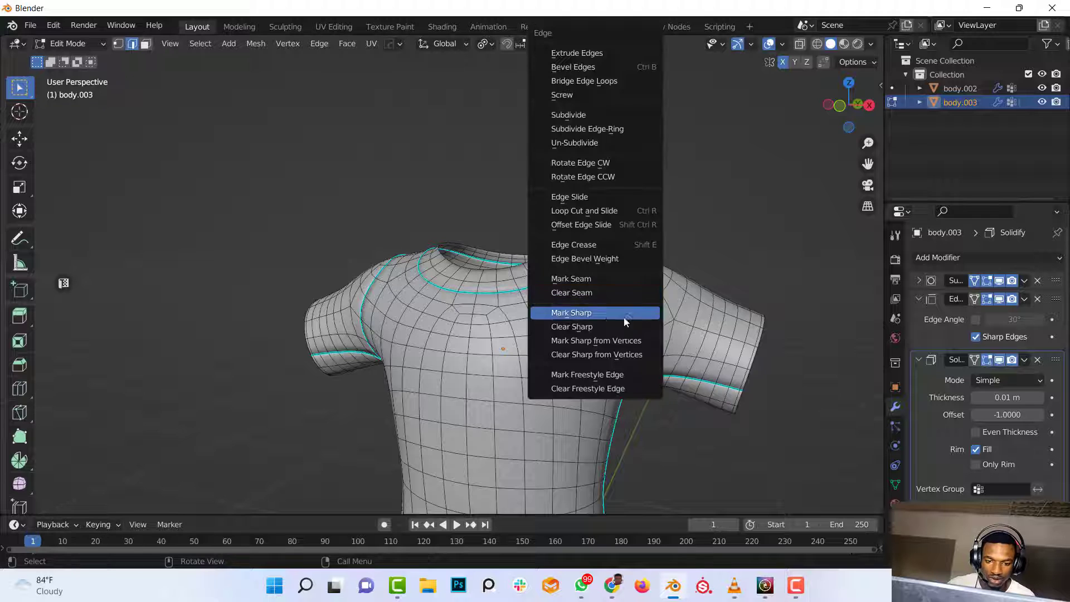
{"action": "left_click", "coordinate": [589, 293]}
{"action": "key", "text": "ctrl+e"}
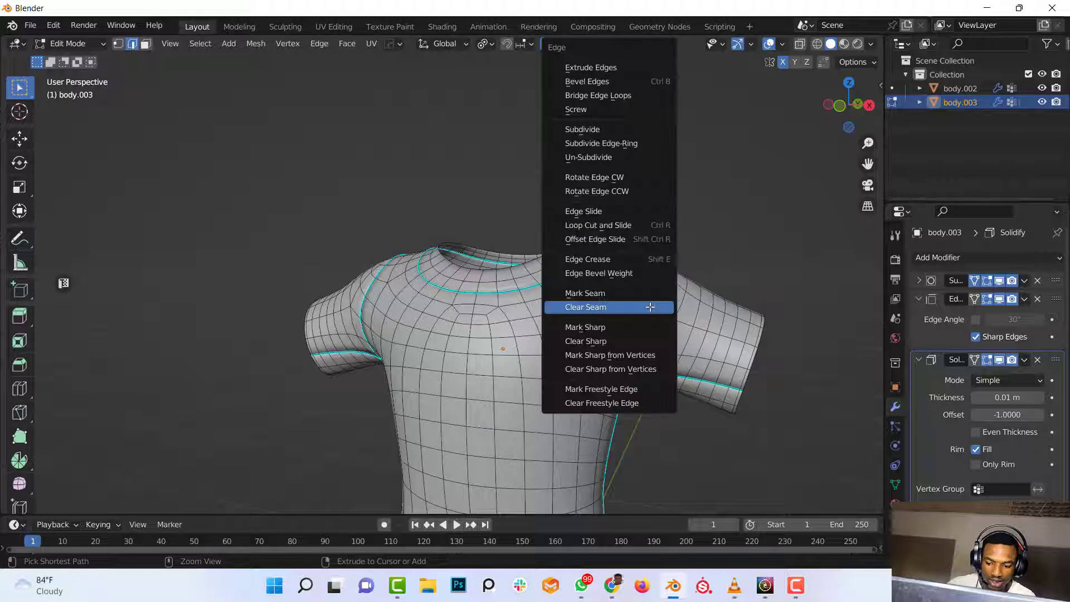
- Mark the shoulder loop sharp and inspect the raised seam ridges in Object Mode
{"action": "left_click", "coordinate": [595, 329]}
{"action": "scroll", "coordinate": [591, 329], "scroll_direction": "down", "scroll_amount": 3}
{"action": "key", "text": "Tab"}
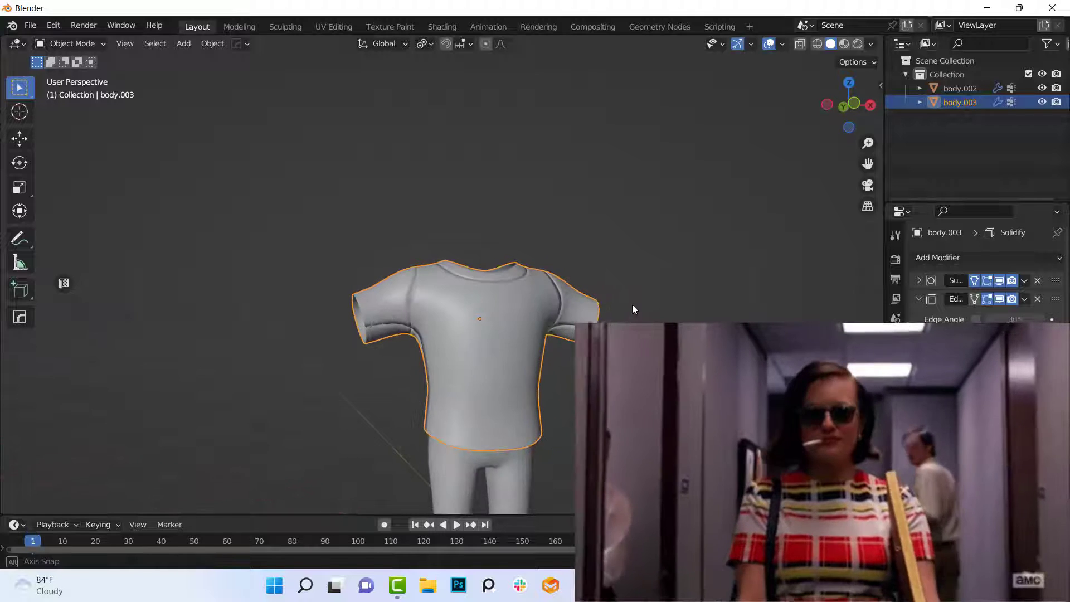
{"action": "scroll", "coordinate": [557, 318], "scroll_direction": "up", "scroll_amount": 3}
{"action": "middle_click_drag", "start_coordinate": [423, 327], "coordinate": [399, 322]}
{"action": "scroll", "coordinate": [395, 340], "scroll_direction": "up", "scroll_amount": 2}
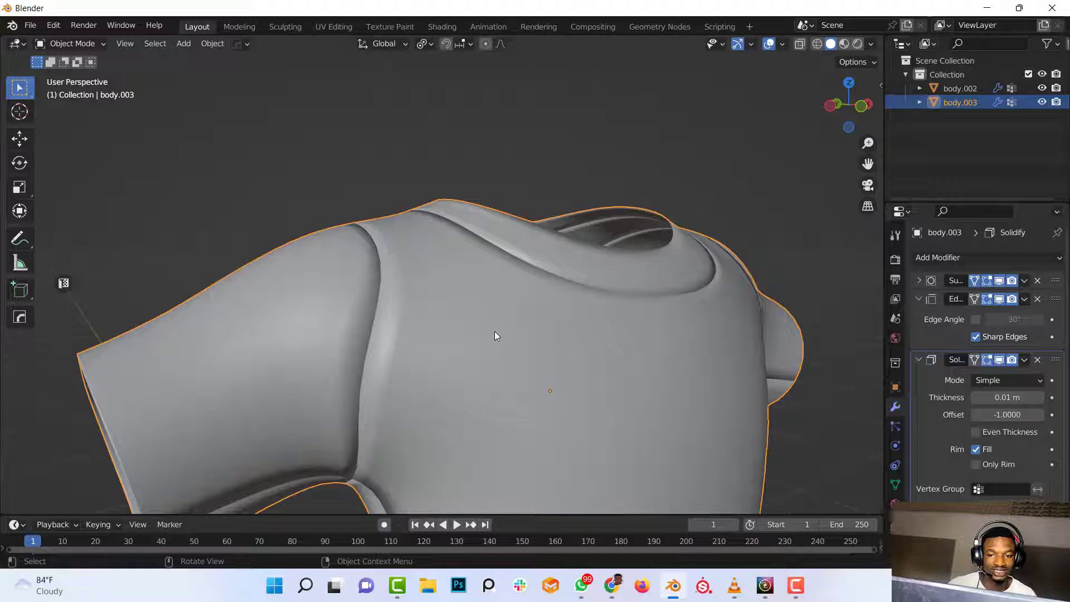
{"action": "middle_click_drag", "start_coordinate": [493, 335], "coordinate": [449, 287]}
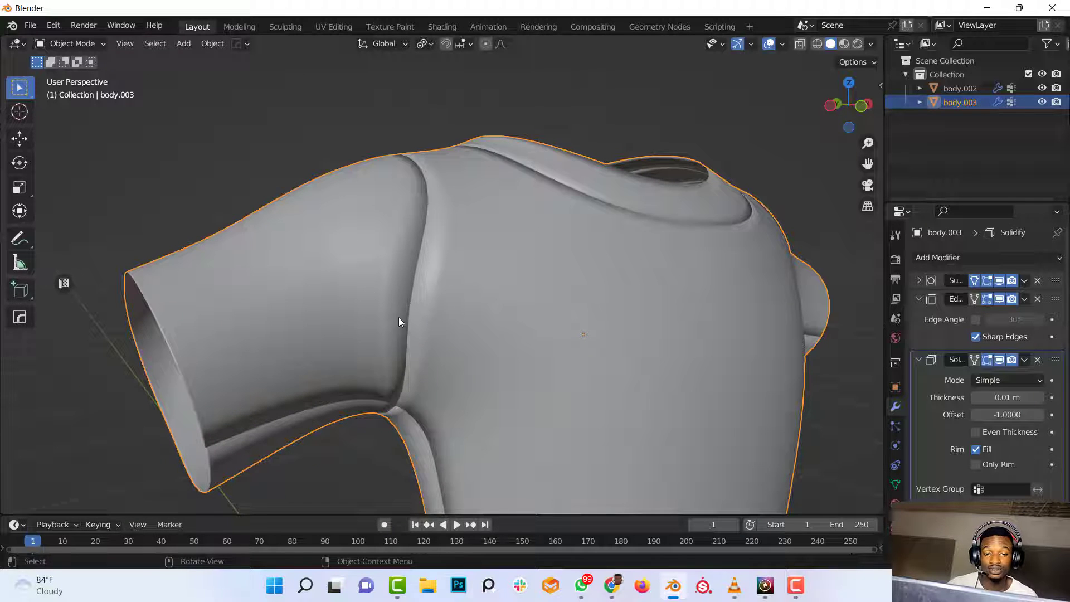
{"action": "key", "text": "Tab"}
- Add support loop cuts beside the armhole seam and along the sleeve seam
{"action": "key", "text": "ctrl+r"}
{"action": "left_click", "coordinate": [384, 299]}
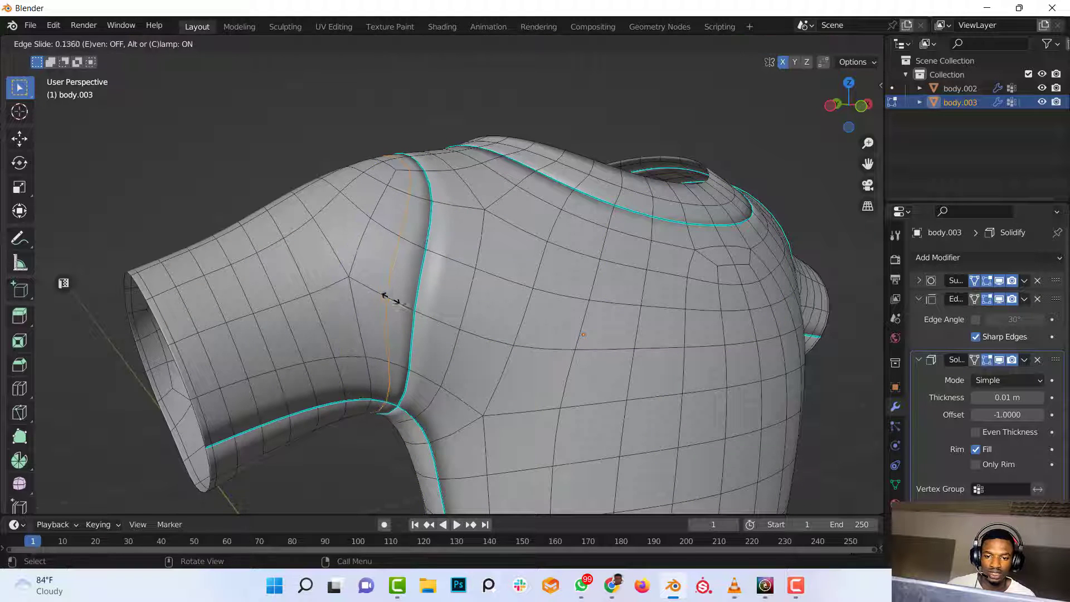
{"action": "left_click", "coordinate": [424, 306]}
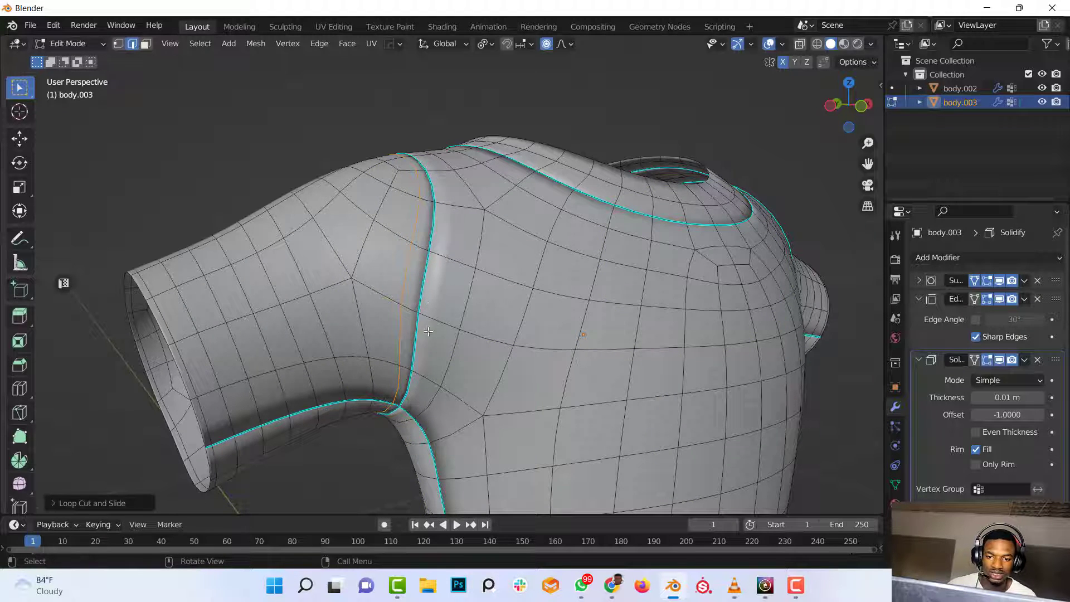
{"action": "middle_click_drag", "start_coordinate": [384, 376], "coordinate": [476, 399]}
{"action": "key", "text": "ctrl+r"}
{"action": "left_click", "coordinate": [467, 393]}
{"action": "left_click", "coordinate": [412, 402]}
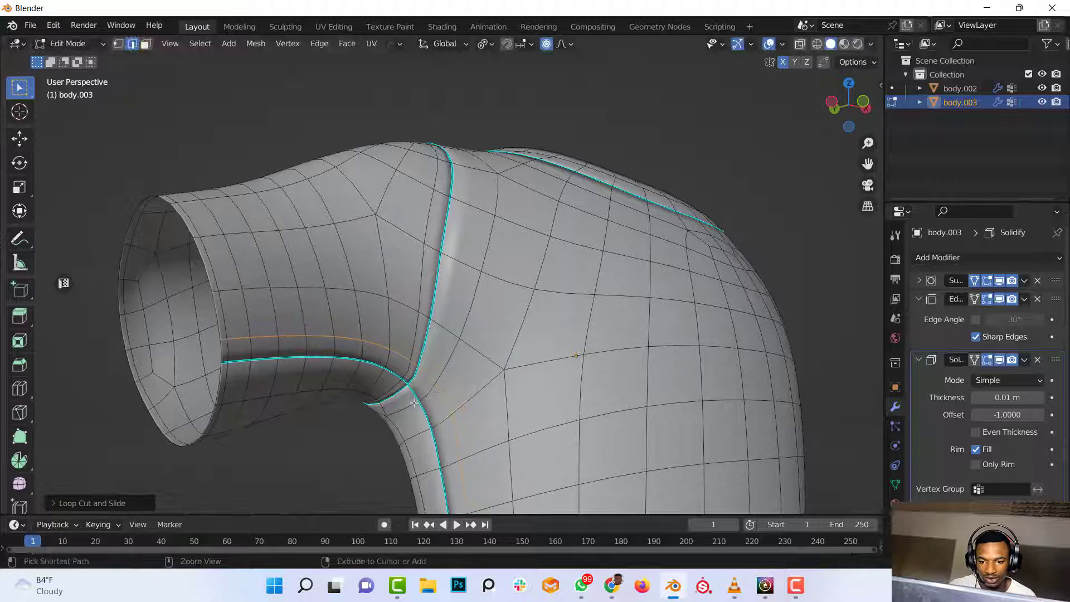
- Add another loop by the sleeve seam and one next to the armhole seam
{"action": "key", "text": "ctrl+r"}
{"action": "left_click", "coordinate": [403, 402]}
{"action": "left_click", "coordinate": [411, 384]}
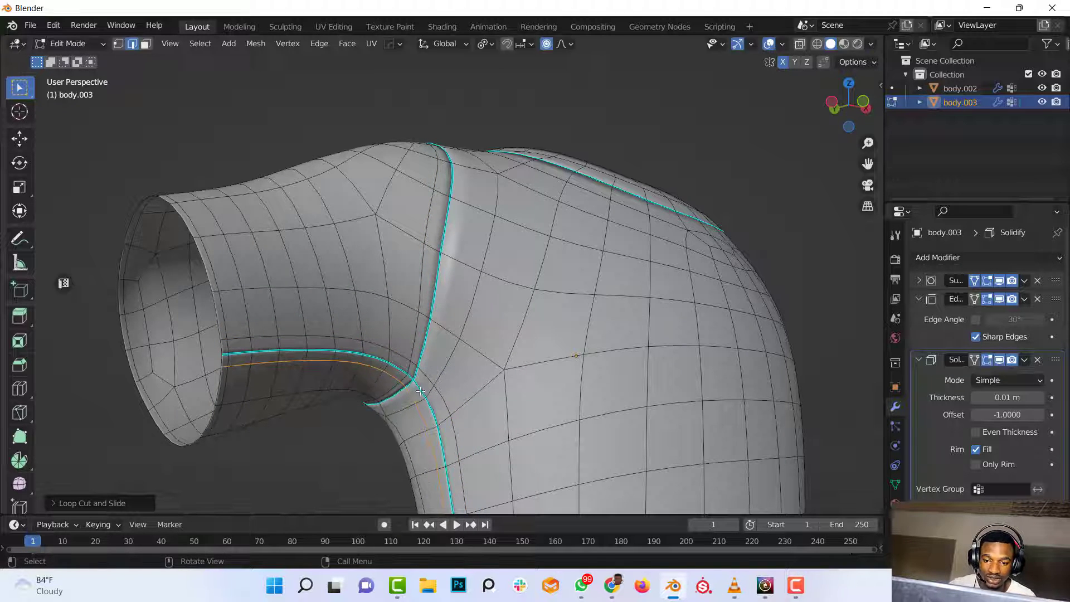
{"action": "scroll", "coordinate": [563, 375], "scroll_direction": "down", "scroll_amount": 3}
{"action": "middle_click_drag", "start_coordinate": [564, 374], "coordinate": [456, 363]}
{"action": "key", "text": "ctrl+r"}
{"action": "left_click", "coordinate": [446, 269]}
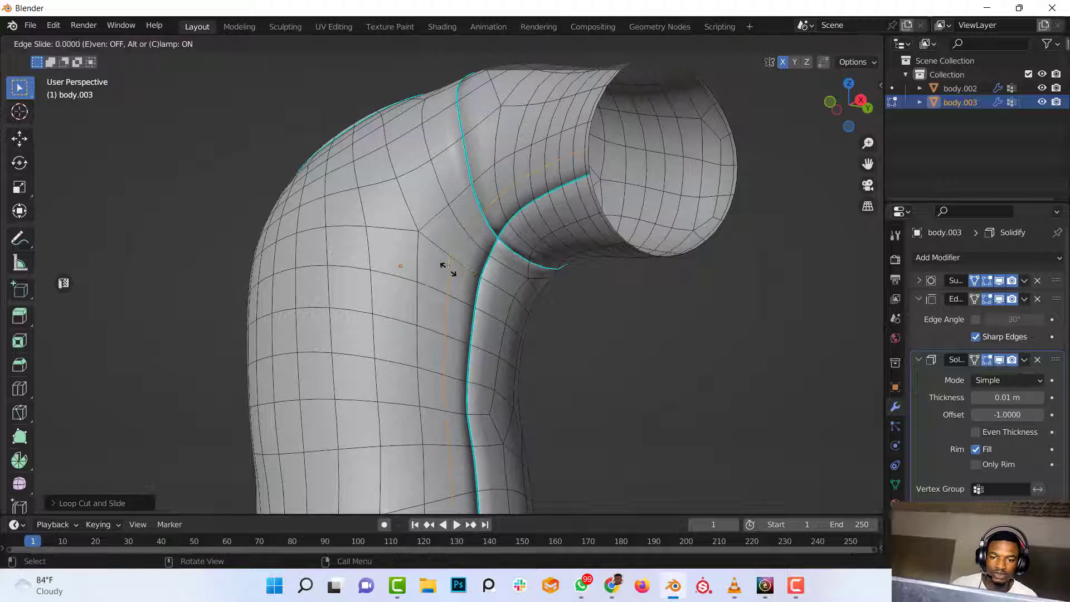
{"action": "left_click", "coordinate": [488, 305]}
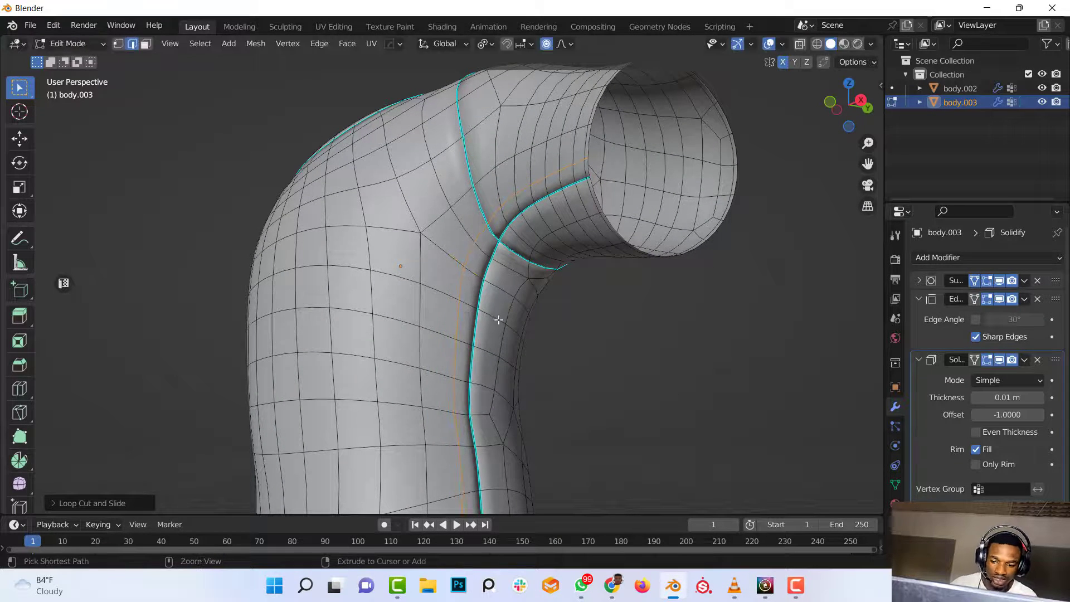
- Add one more loop beside the armhole seam and a loop beside the side seam
{"action": "key", "text": "ctrl+r"}
{"action": "left_click", "coordinate": [491, 312]}
{"action": "left_click", "coordinate": [476, 312]}
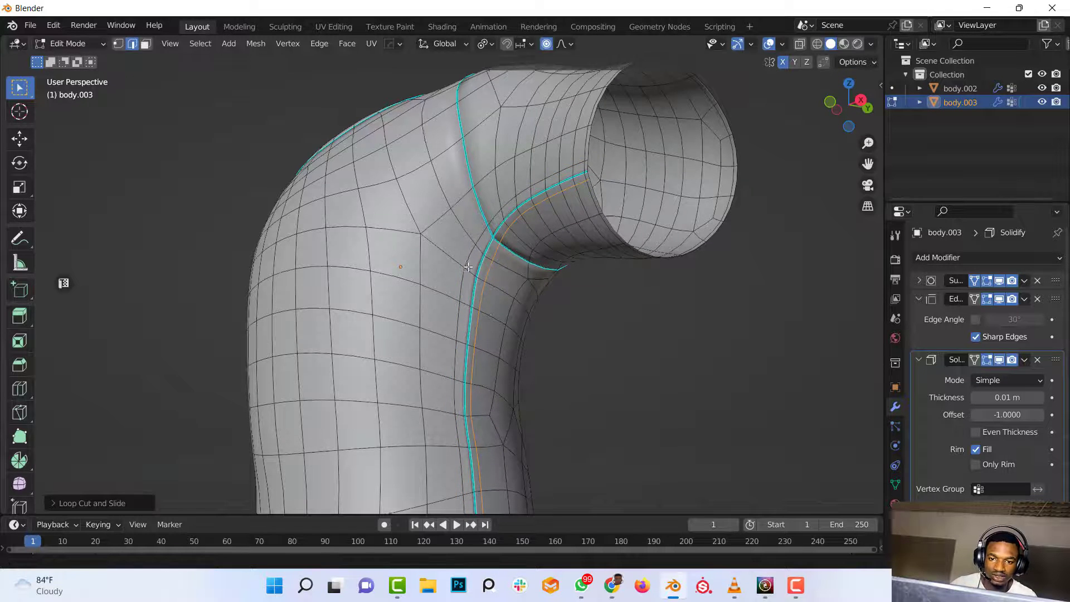
{"action": "middle_click_drag", "start_coordinate": [476, 312], "coordinate": [575, 315]}
{"action": "key", "text": "ctrl+r"}
{"action": "left_click", "coordinate": [574, 313]}
{"action": "left_click", "coordinate": [563, 313]}
- Add two tightening loops just inside and near the collar seam
{"action": "middle_click_drag", "start_coordinate": [475, 299], "coordinate": [476, 267]}
{"action": "scroll", "coordinate": [476, 266], "scroll_direction": "up", "scroll_amount": 2}
{"action": "key", "text": "ctrl+r"}
{"action": "left_click", "coordinate": [475, 268]}
{"action": "left_click", "coordinate": [473, 277]}
{"action": "key", "text": "ctrl+r"}
{"action": "left_click", "coordinate": [495, 293]}
{"action": "left_click", "coordinate": [485, 288]}
- Preview the tightened seams in Object Mode from the front and at the armpit
{"action": "key", "text": "Tab"}
{"action": "scroll", "coordinate": [476, 288], "scroll_direction": "down", "scroll_amount": 3}
{"action": "middle_click_drag", "start_coordinate": [477, 288], "coordinate": [564, 329]}
{"action": "scroll", "coordinate": [482, 291], "scroll_direction": "up", "scroll_amount": 5}
{"action": "middle_click_drag", "start_coordinate": [483, 292], "coordinate": [599, 303]}
- Slide the loop beside the armpit seam closer to it with G G
{"action": "key", "text": "Tab"}
{"action": "left_click", "coordinate": [607, 253], "text": "alt"}
{"action": "middle_click_drag", "start_coordinate": [606, 253], "coordinate": [568, 249]}
{"action": "key", "text": "g"}
{"action": "key", "text": "g"}
{"action": "left_click", "coordinate": [549, 258]}
{"action": "key", "text": "g"}
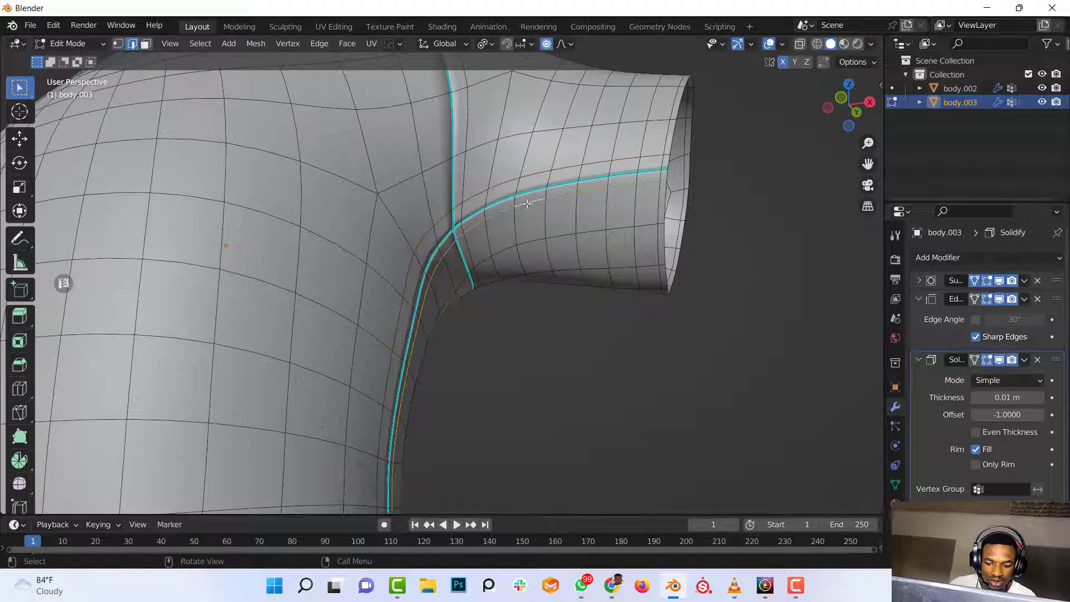
{"action": "key", "text": "g"}
{"action": "left_click", "coordinate": [528, 208]}
- Orbit around both sleeves to review the tightened seam ridges
{"action": "scroll", "coordinate": [602, 181], "scroll_direction": "down", "scroll_amount": 6}
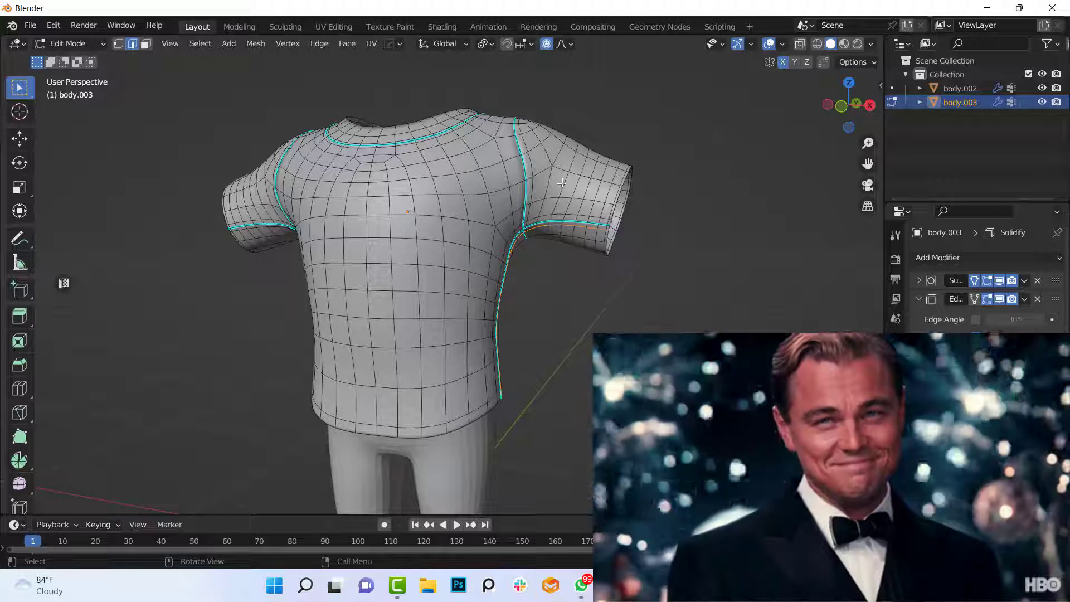
{"action": "middle_click_drag", "start_coordinate": [558, 182], "coordinate": [548, 190]}
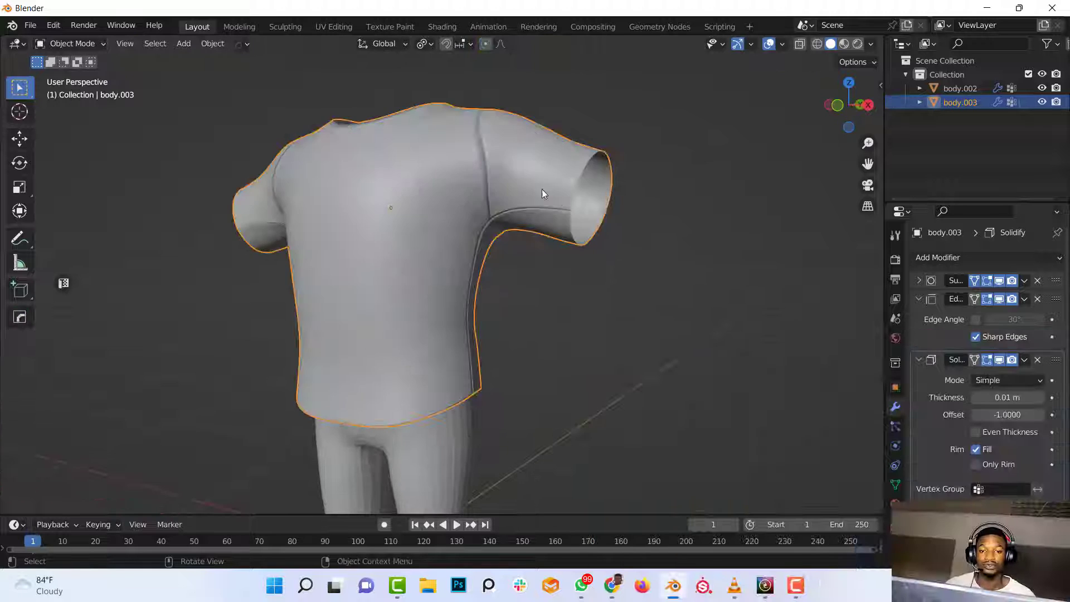
{"action": "scroll", "coordinate": [527, 187], "scroll_direction": "down", "scroll_amount": 3}
{"action": "scroll", "coordinate": [470, 208], "scroll_direction": "up", "scroll_amount": 3}
{"action": "middle_click_drag", "start_coordinate": [470, 207], "coordinate": [440, 243]}
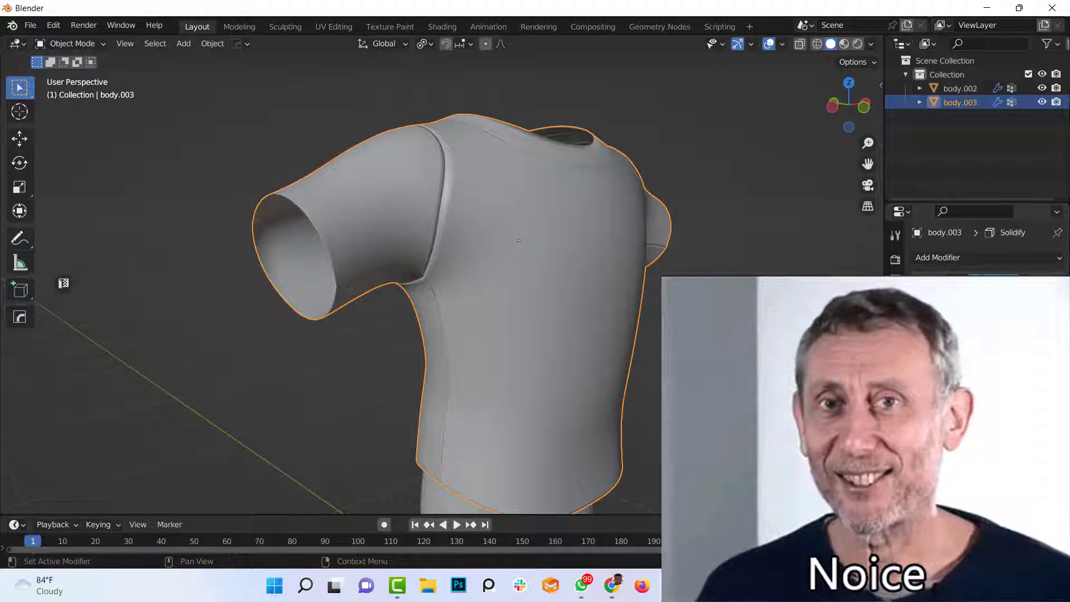
- Expand the Solidify modifier and raise Thickness to 1.454 m with 0 offset
{"action": "left_click", "coordinate": [919, 318]}
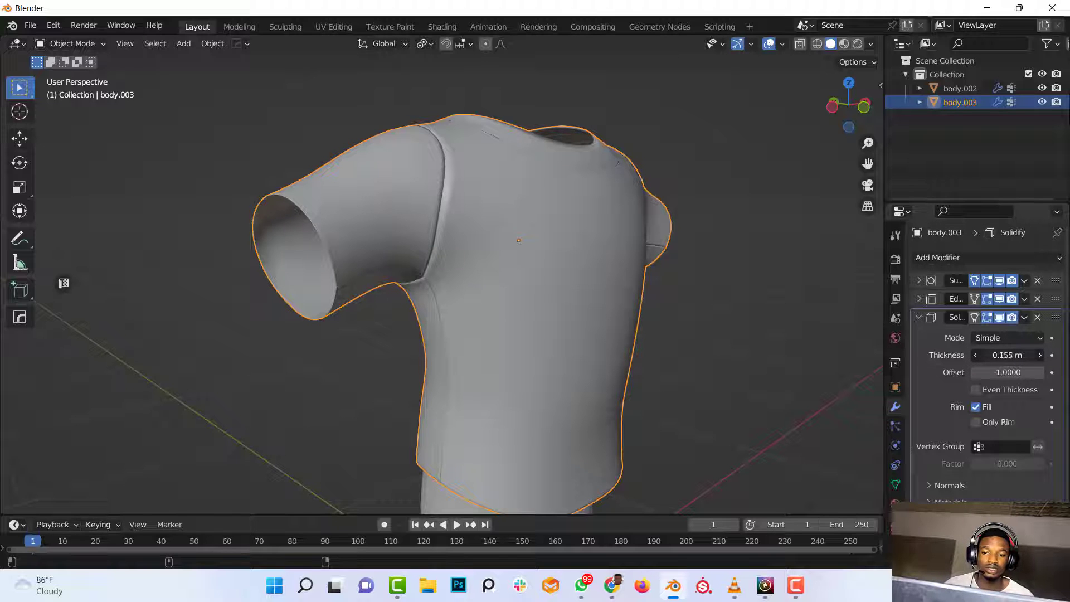
{"action": "mouse_move", "coordinate": [1007, 355]}
{"action": "left_mouse_down"}
{"action": "mouse_move", "coordinate": [1036, 355]}
{"action": "mouse_move", "coordinate": [1010, 357]}
{"action": "mouse_move", "coordinate": [1012, 372]}
{"action": "left_mouse_up"}
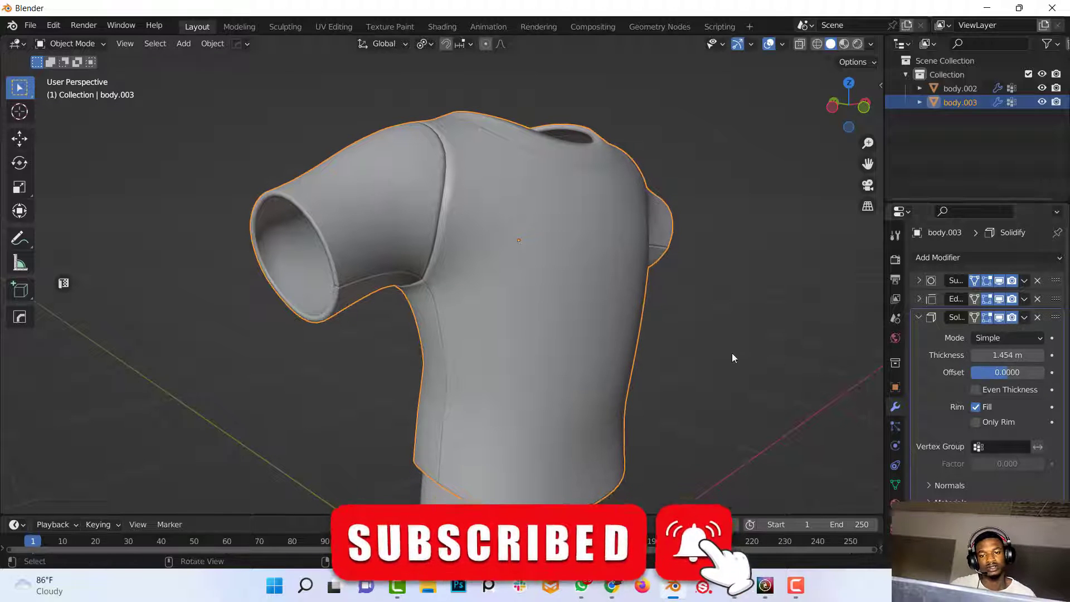
{"action": "middle_click_drag", "start_coordinate": [645, 279], "coordinate": [498, 277]}
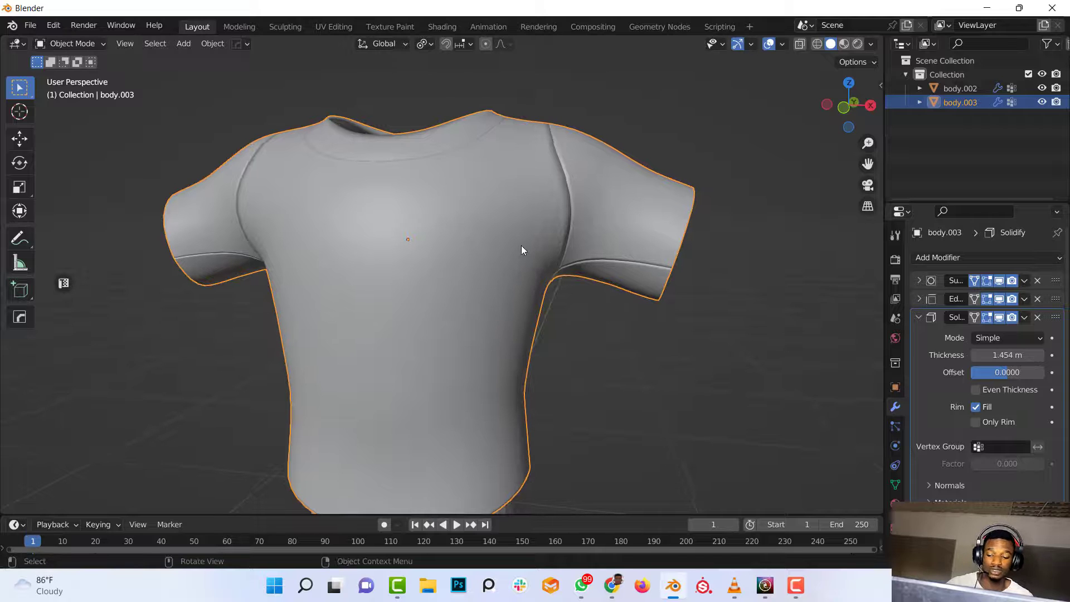